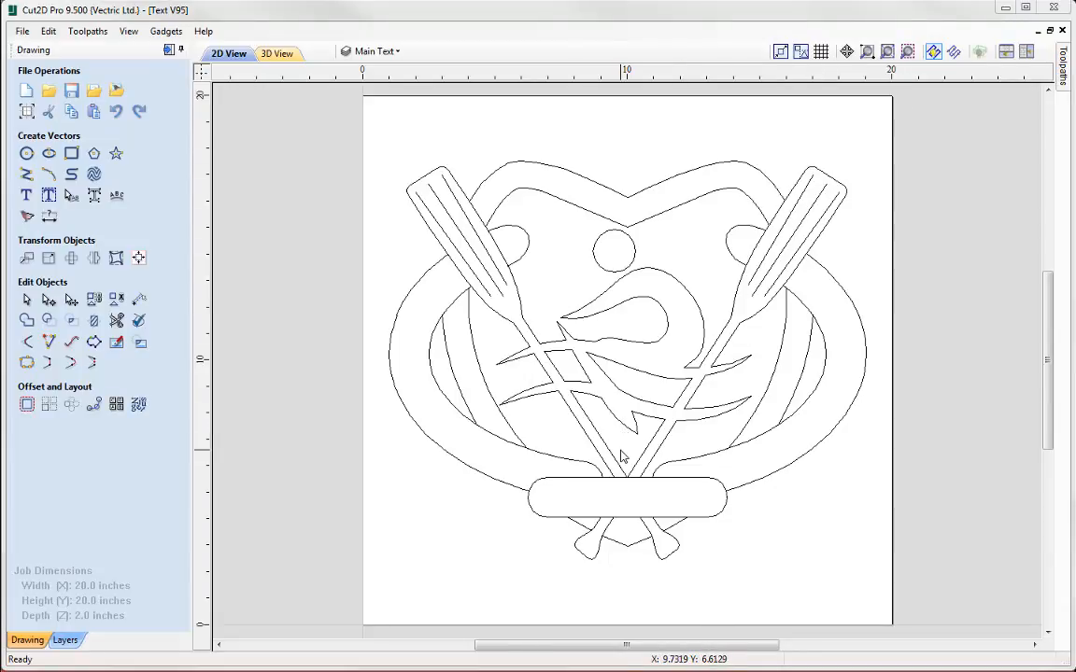
# Start a new text object and try several anchor positions in the empty area beside and below the rounded banner
pyautogui.scroll(2, 623, 446)
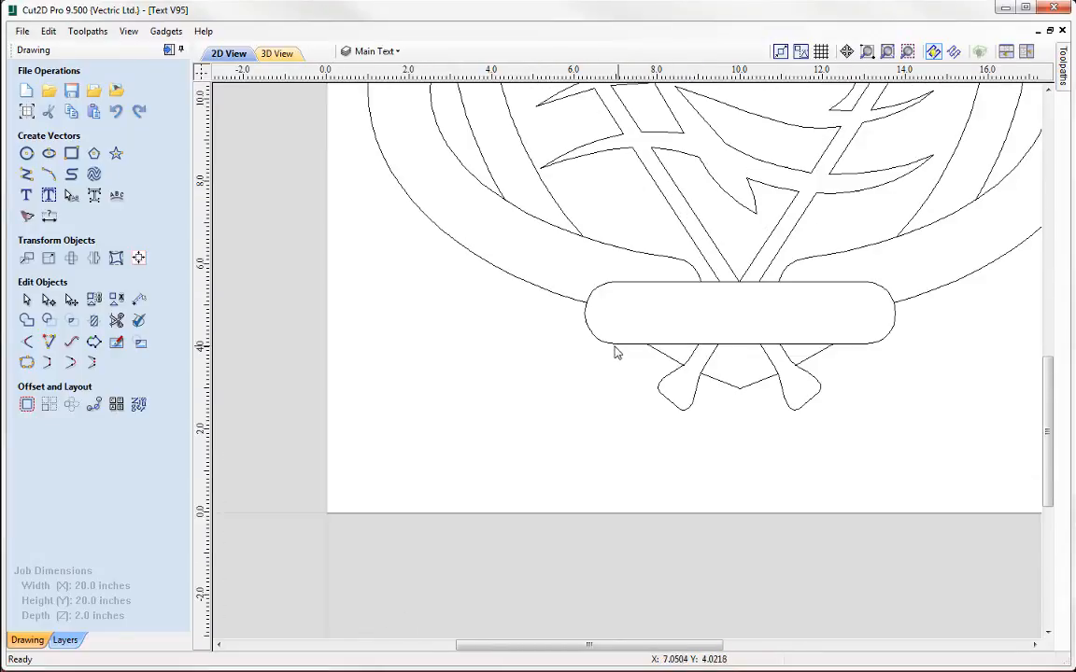
pyautogui.scroll(2, 576, 373)
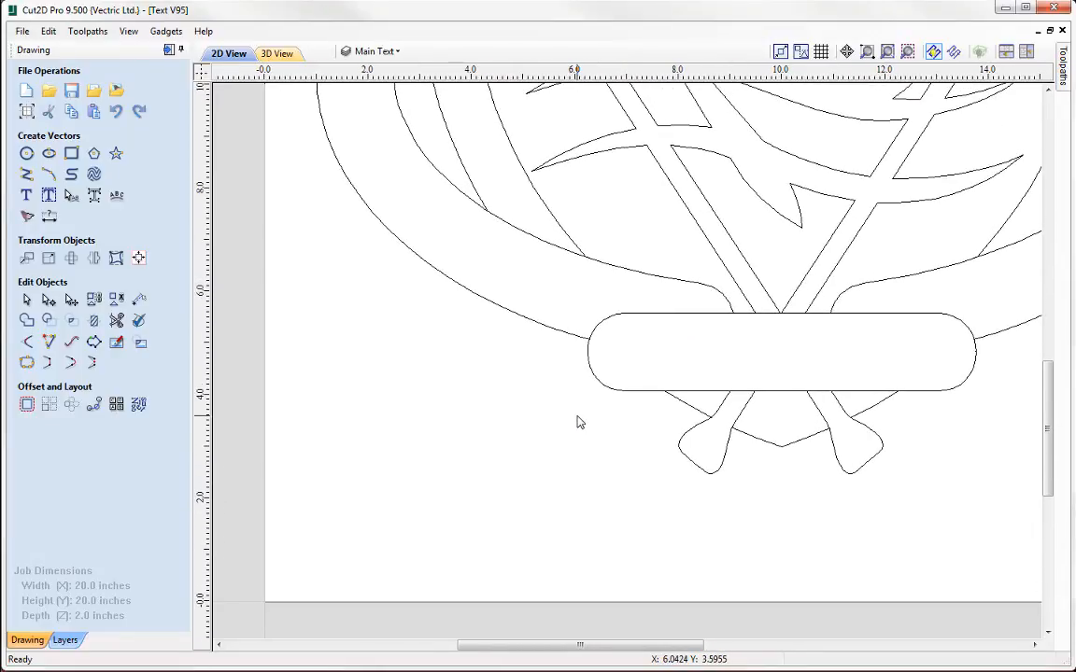
pyautogui.scroll(3, 579, 421)
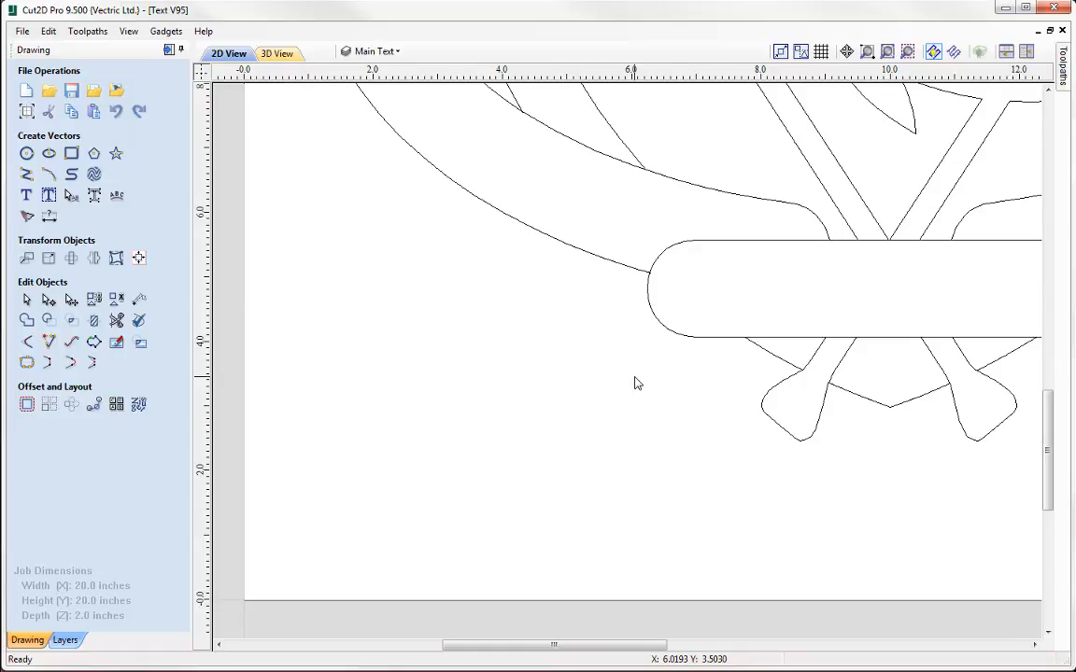
pyautogui.click(27, 198)
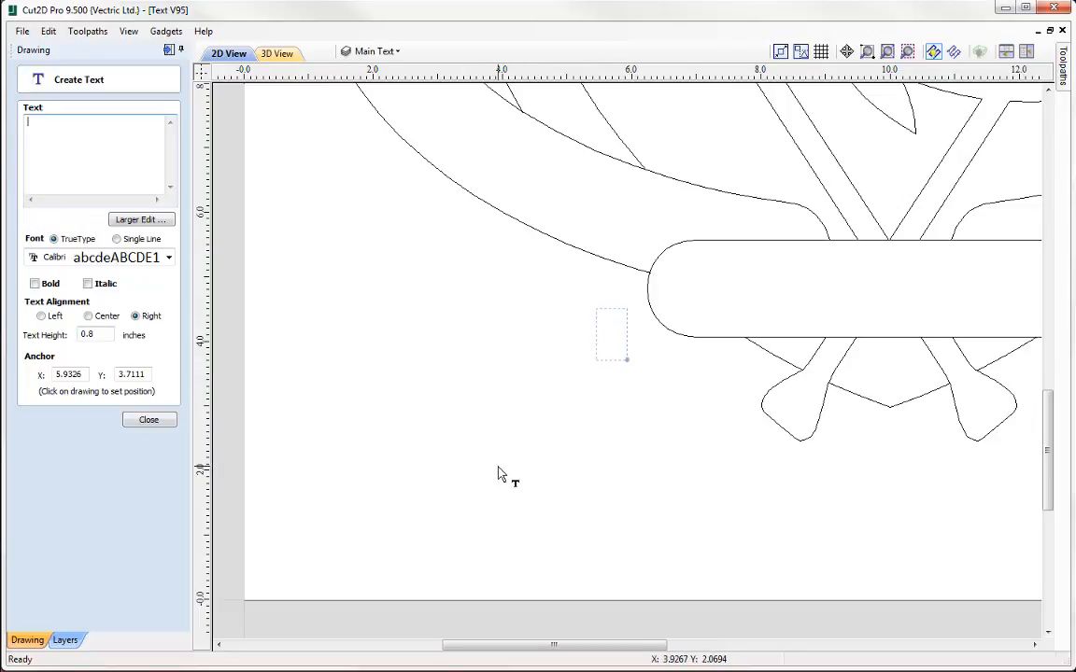
pyautogui.click(398, 365)
pyautogui.click(554, 451)
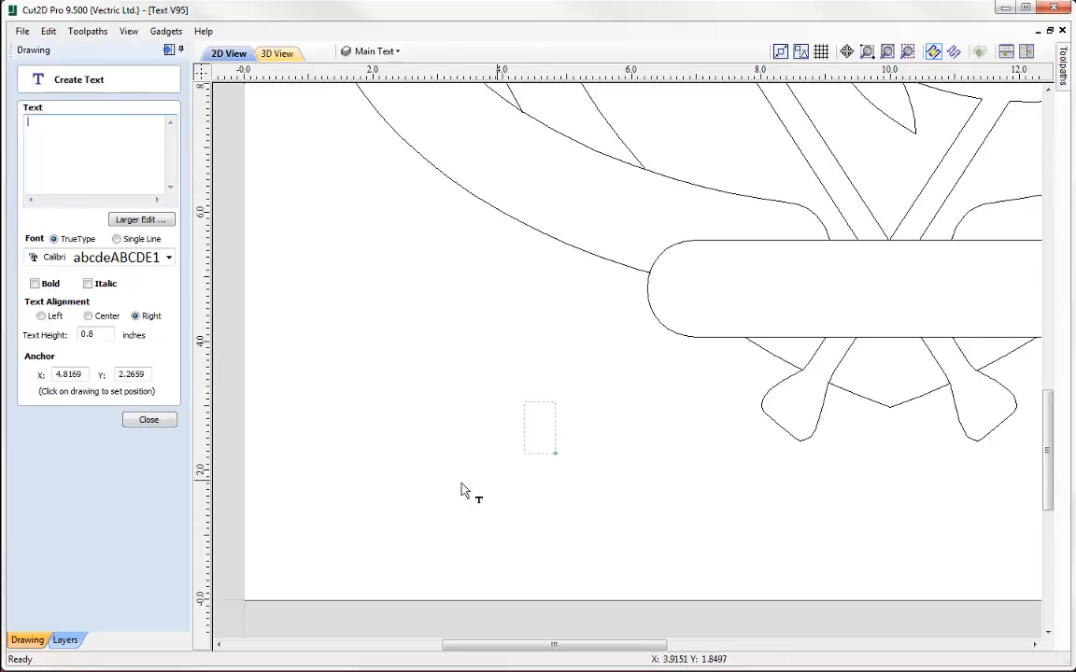
pyautogui.click(393, 485)
pyautogui.click(353, 333)
pyautogui.click(514, 315)
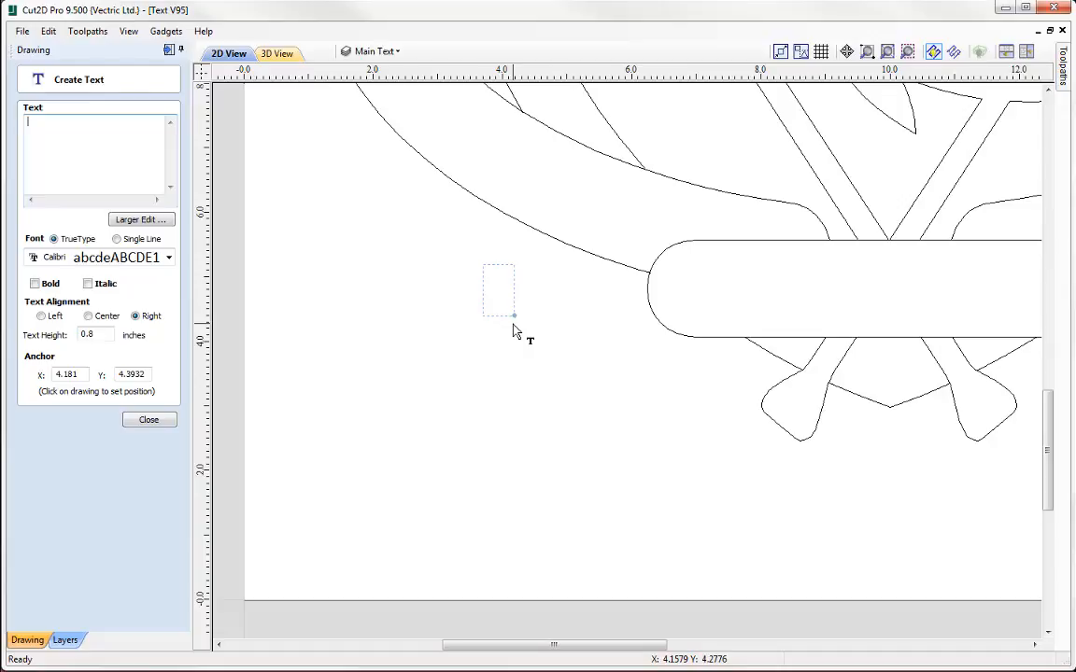
# Set the new text's alignment to left and its text height to 1.0 inch
pyautogui.click(88, 315)
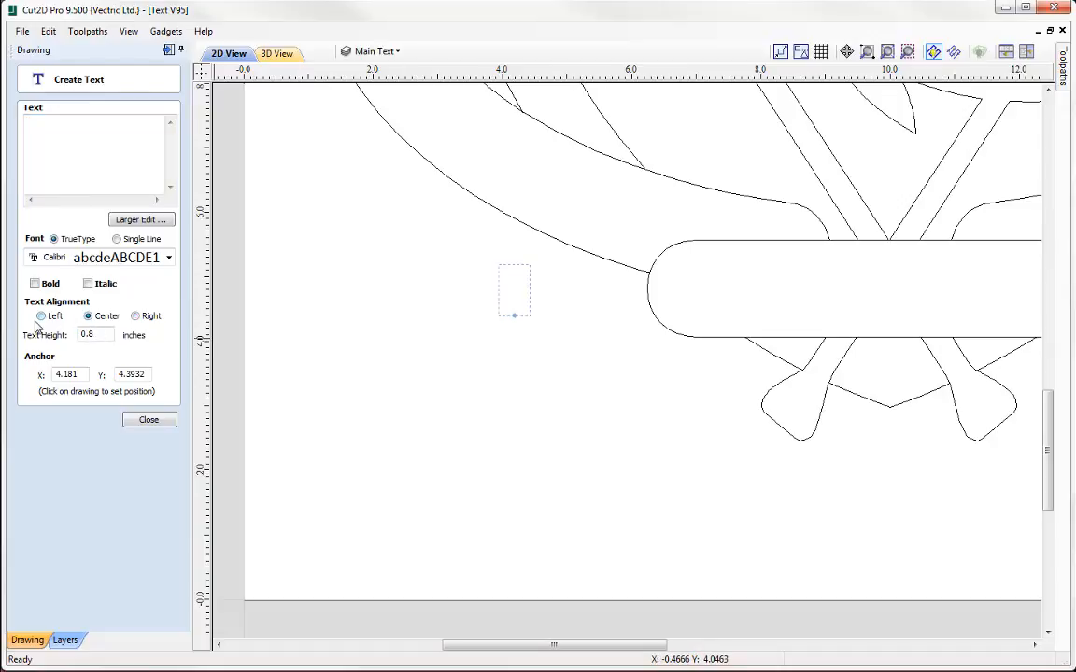
pyautogui.click(41, 316)
pyautogui.moveTo(107, 334); pyautogui.dragTo(45, 334)
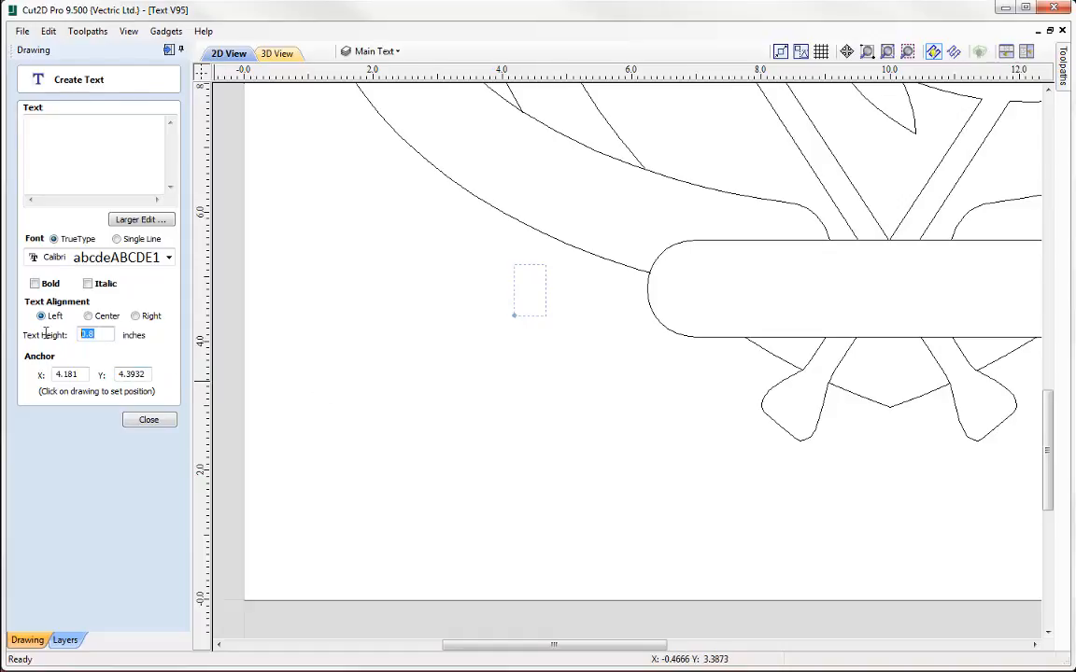
pyautogui.write('2')
pyautogui.press('Tab')
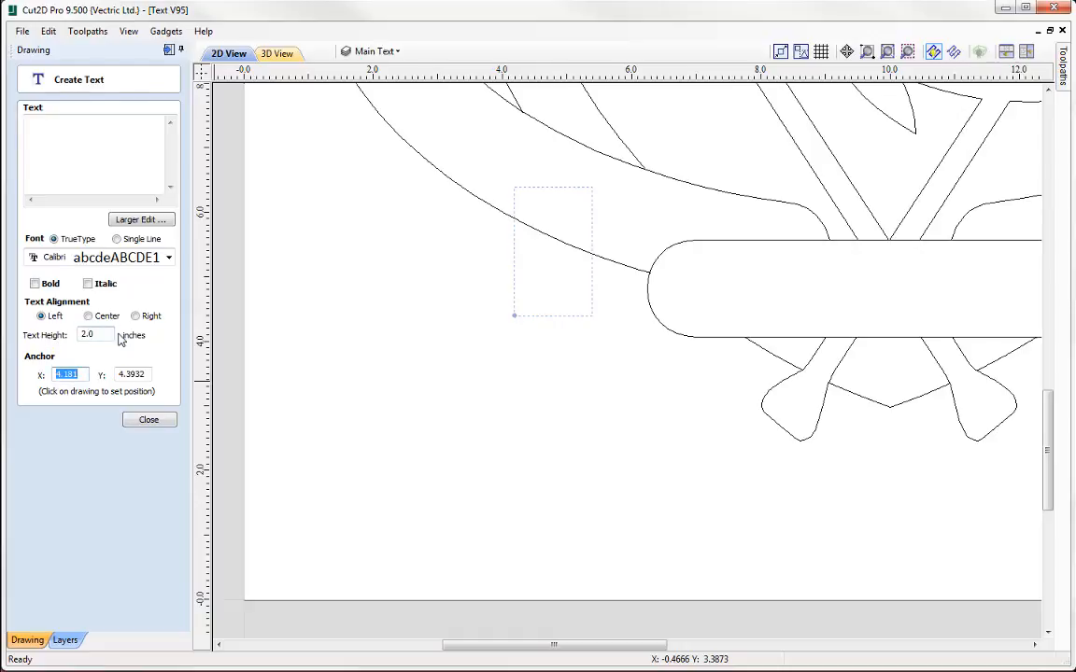
pyautogui.doubleClick(86, 334)
pyautogui.write('1')
# Anchor the text in the job's lower-left area at about X 1.78, Y 2.09 and enter CANOE
pyautogui.click(421, 423)
pyautogui.click(612, 489)
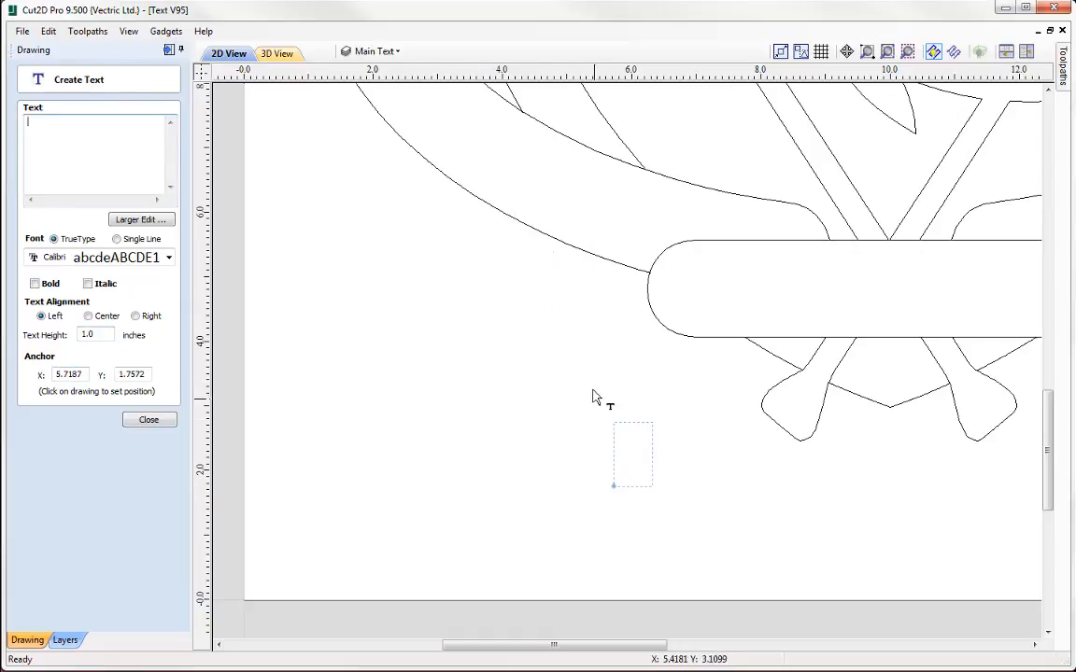
pyautogui.click(592, 358)
pyautogui.click(396, 340)
pyautogui.click(358, 464)
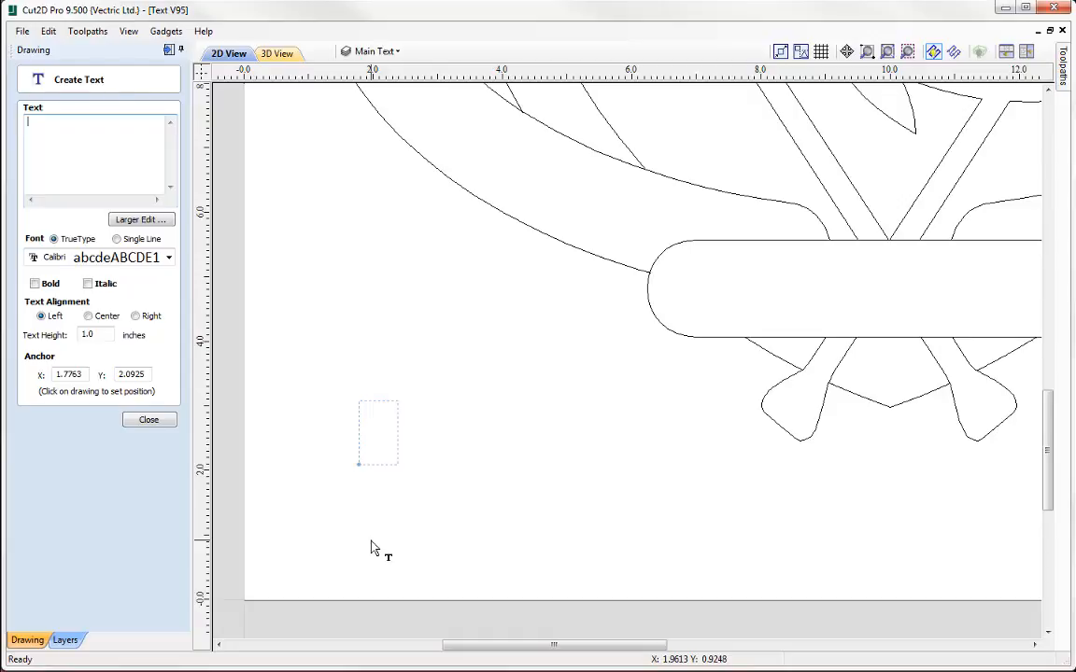
pyautogui.write('CANOE')
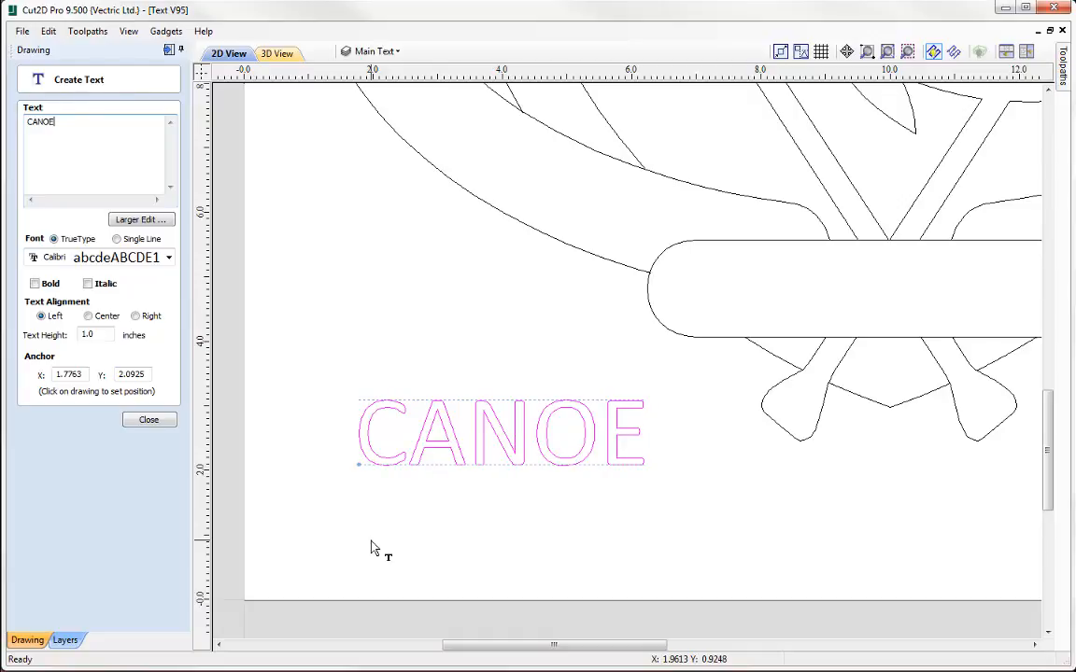
# Squash the CANOE text vertically to a height of about 0.385 inches and extend the wording to CANOEING
pyautogui.click(487, 446)
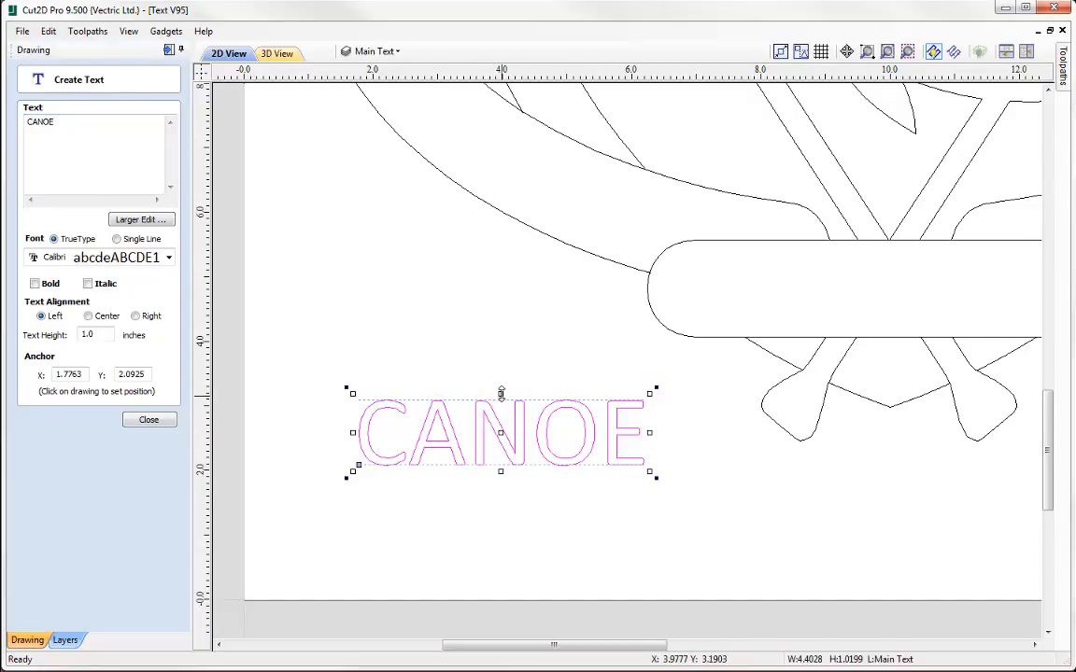
pyautogui.moveTo(502, 392); pyautogui.dragTo(501, 435)
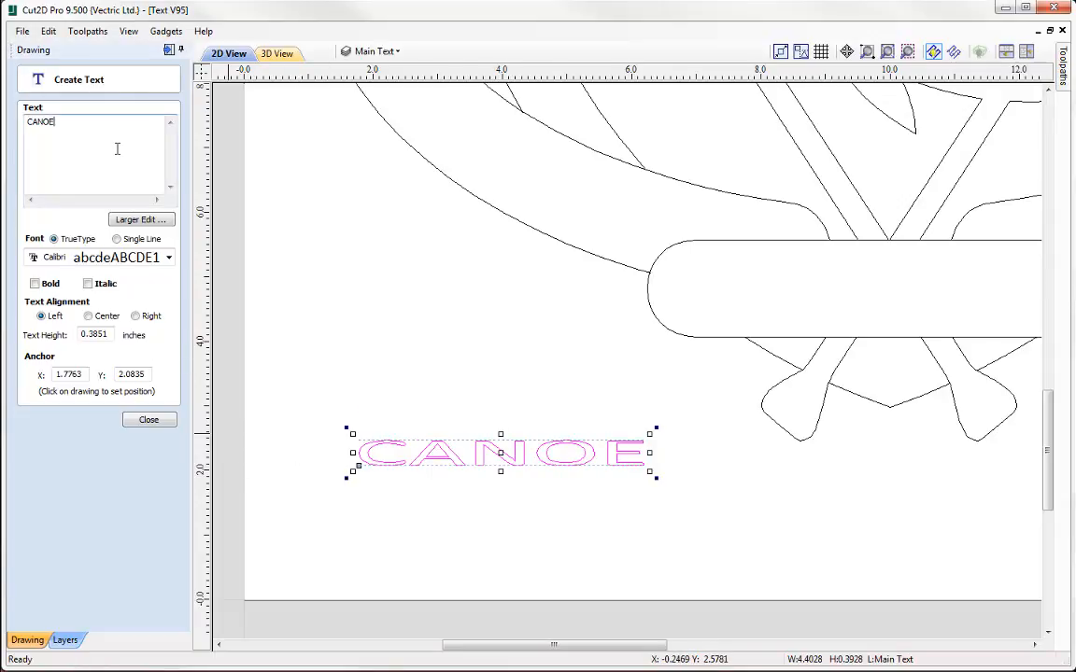
pyautogui.write('ING')
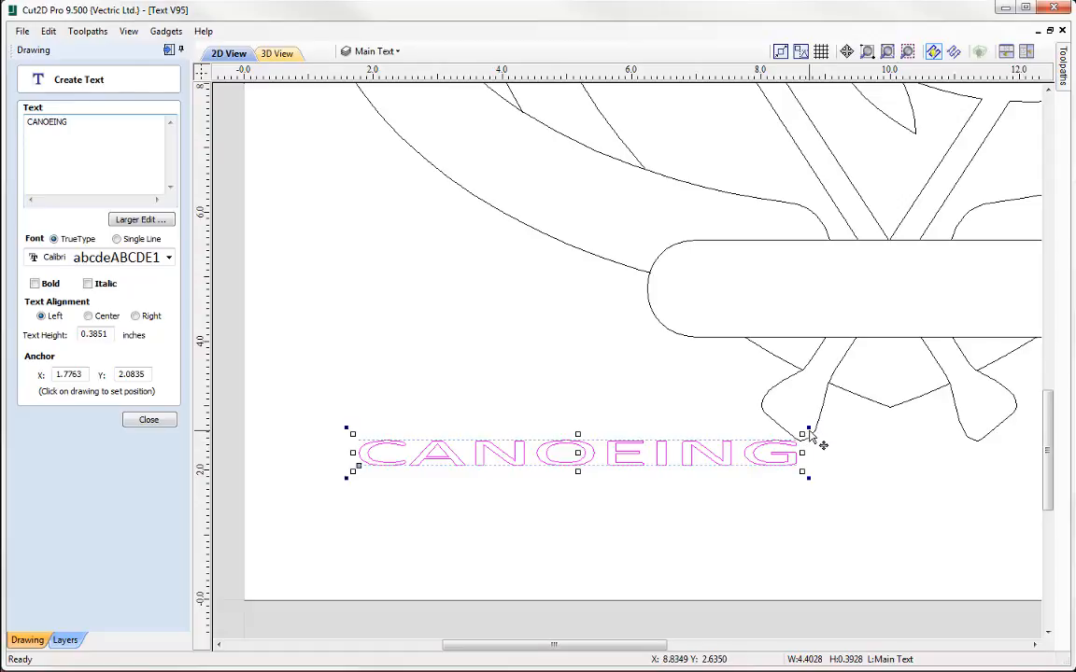
# Rotate the CANOEING text counterclockwise to slope upward and change its wording to KAYAKNG
pyautogui.moveTo(811, 431); pyautogui.dragTo(729, 302)
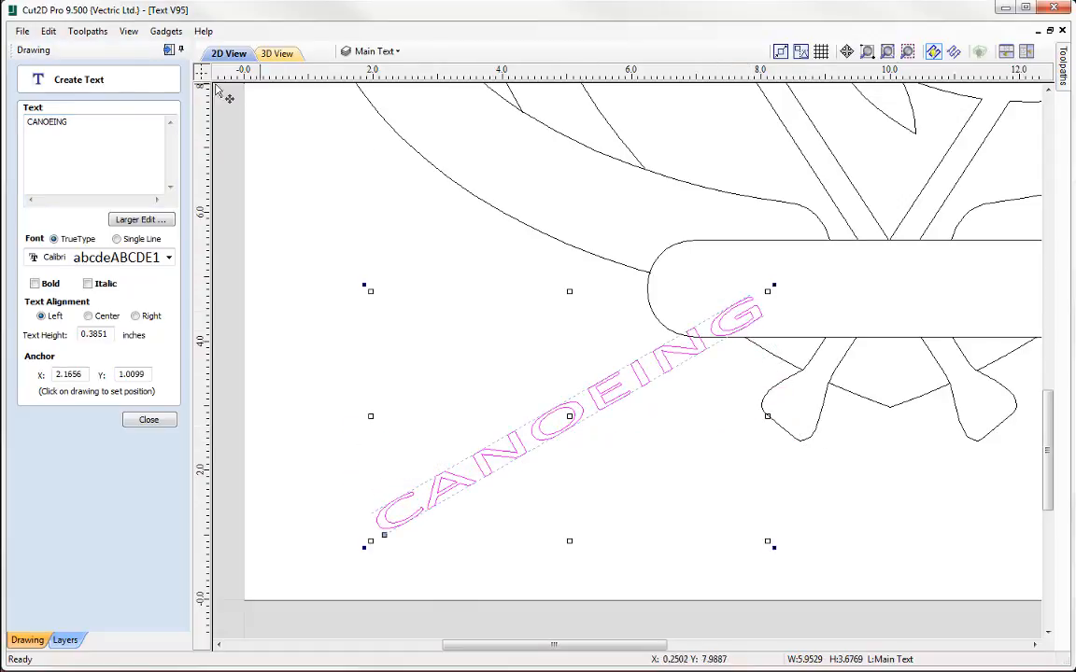
pyautogui.moveTo(53, 123); pyautogui.dragTo(52, 101)
pyautogui.write('KAYAK')
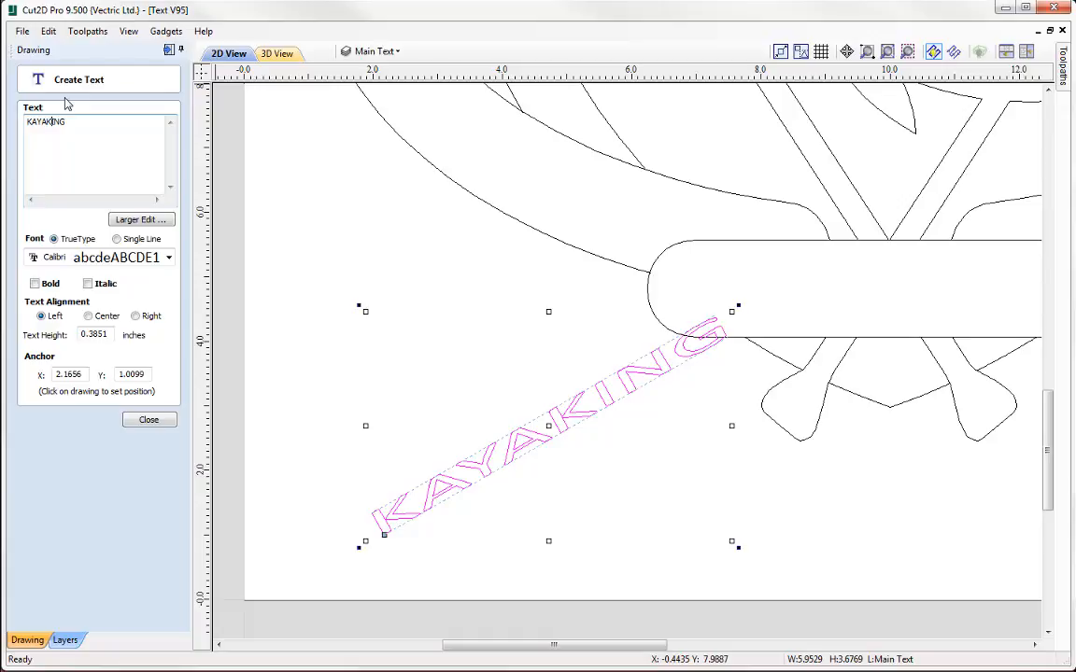
pyautogui.press('BackSpace')
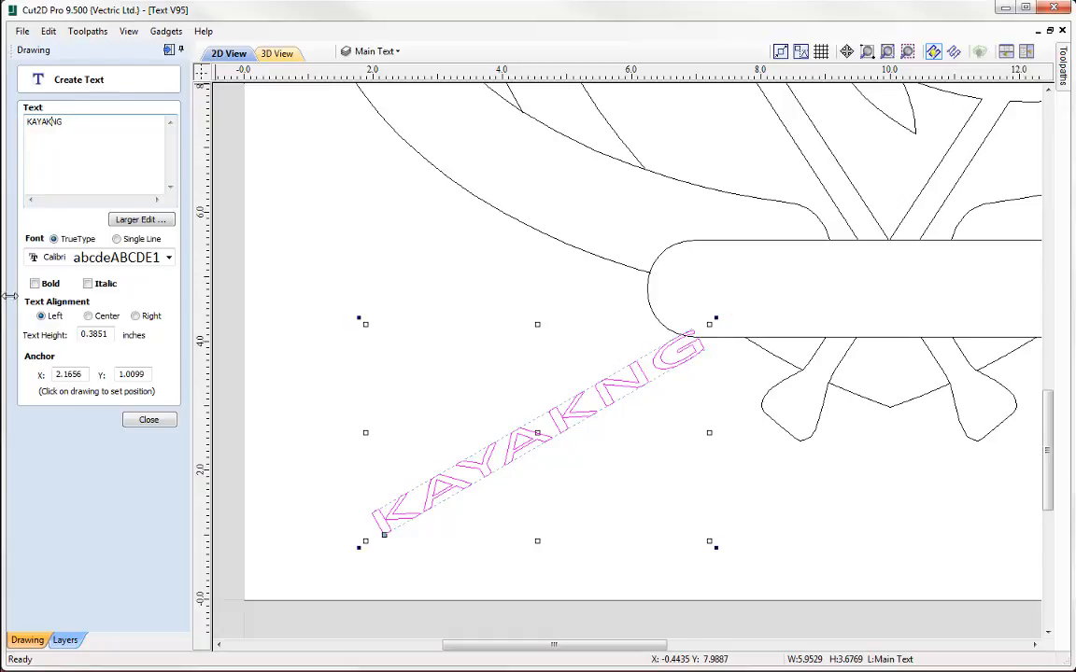
# Finish text editing and delete the sloping KAYAKNG text
pyautogui.click(146, 422)
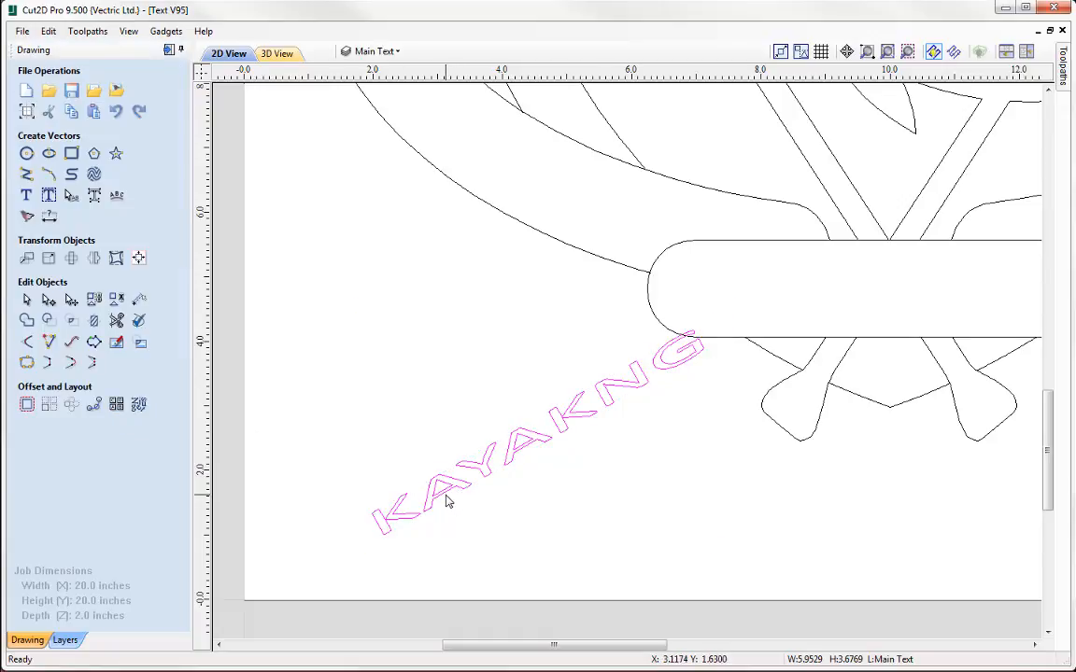
pyautogui.press('Delete')
# Start a new text inside the rounded banner at about X 7.08, Y 4.45 with a text height of 1.0 inch
pyautogui.scroll(-3, 523, 504)
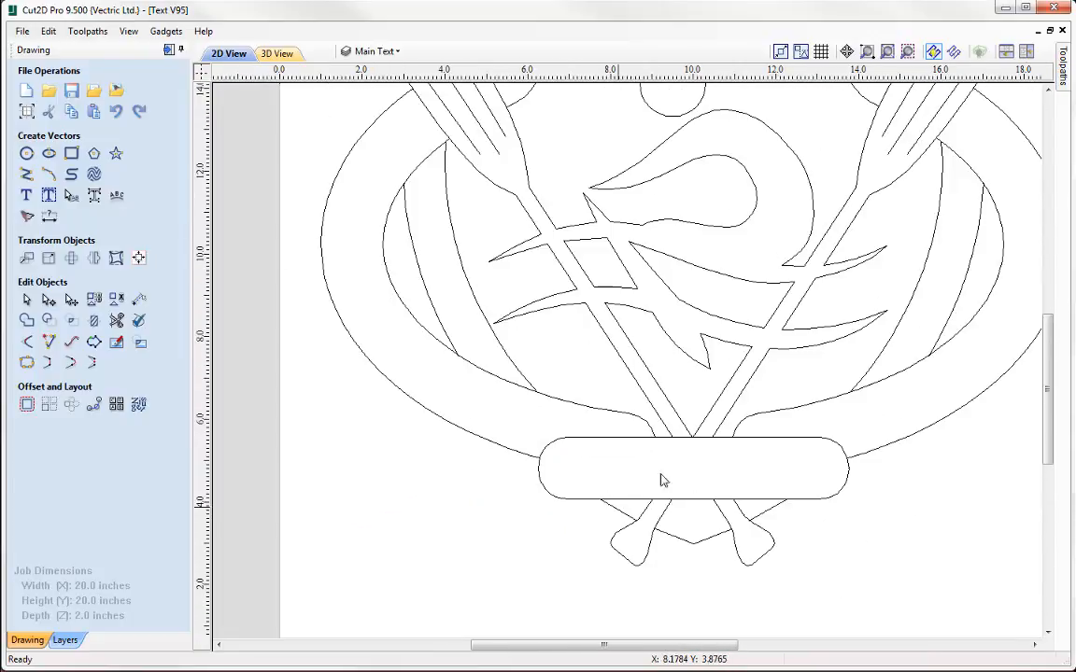
pyautogui.scroll(-5, 702, 373)
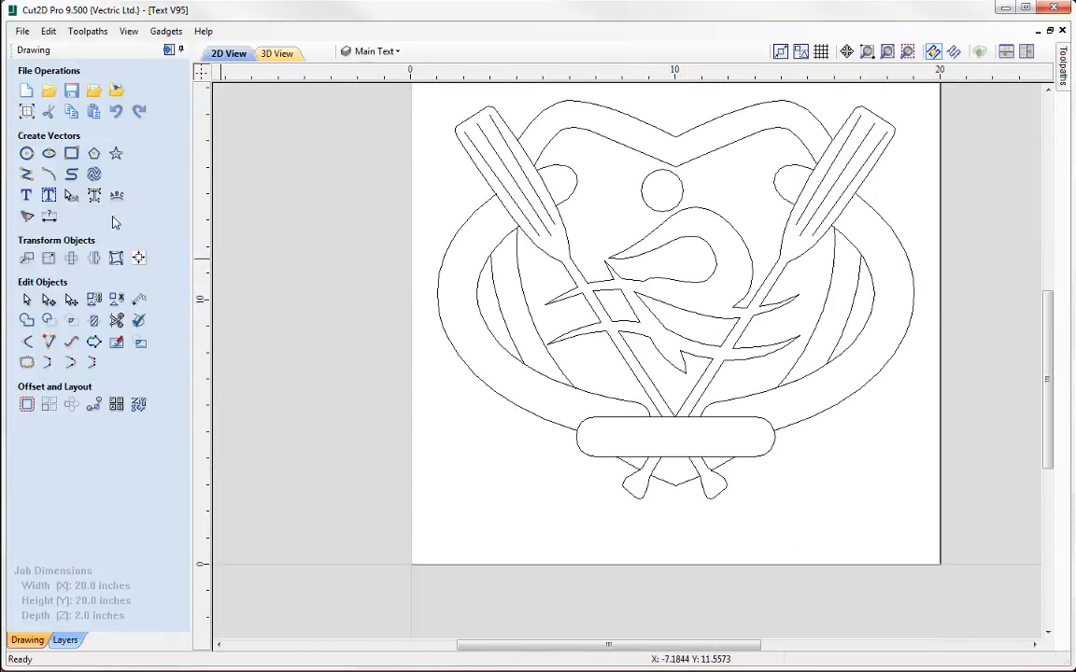
pyautogui.click(26, 195)
pyautogui.scroll(3, 541, 402)
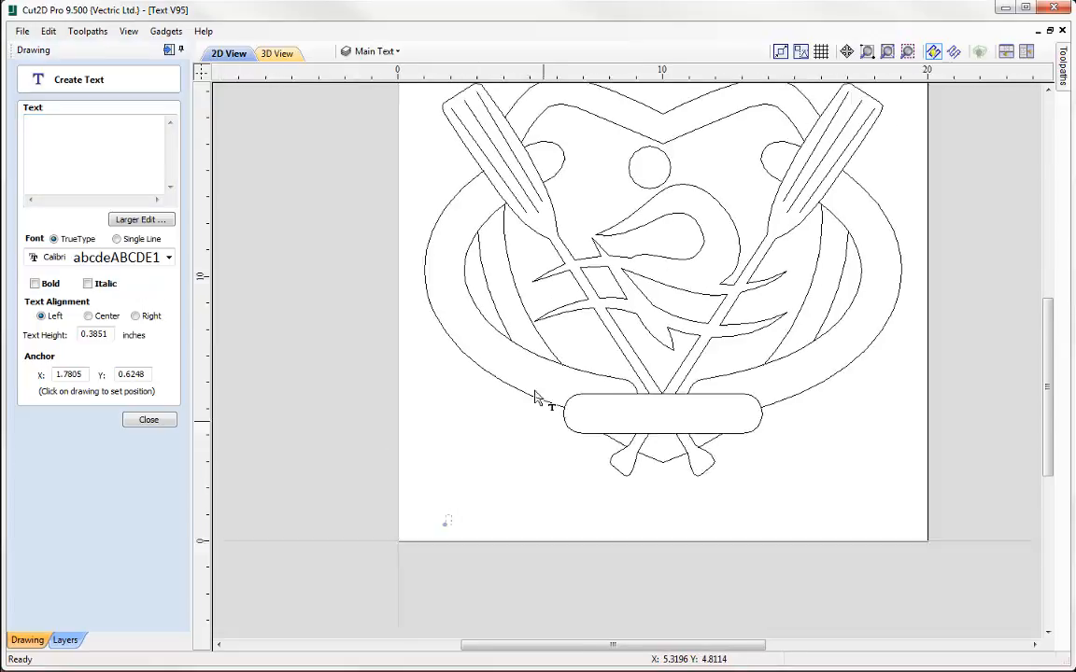
pyautogui.scroll(2, 560, 383)
pyautogui.click(586, 313)
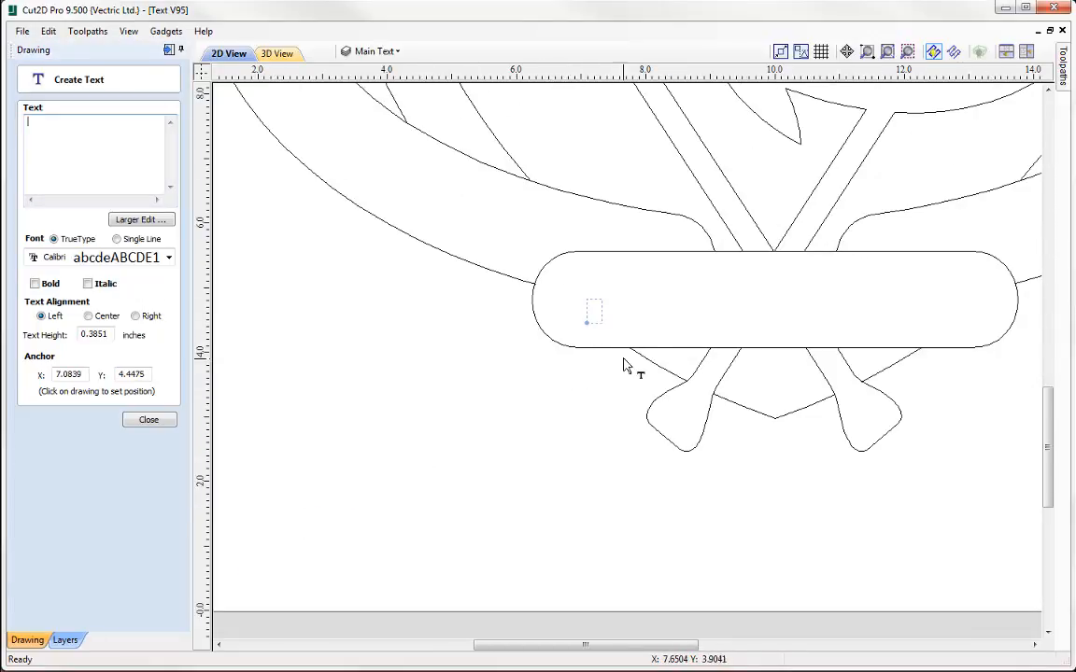
pyautogui.scroll(1, 624, 312)
pyautogui.scroll(2, 624, 312)
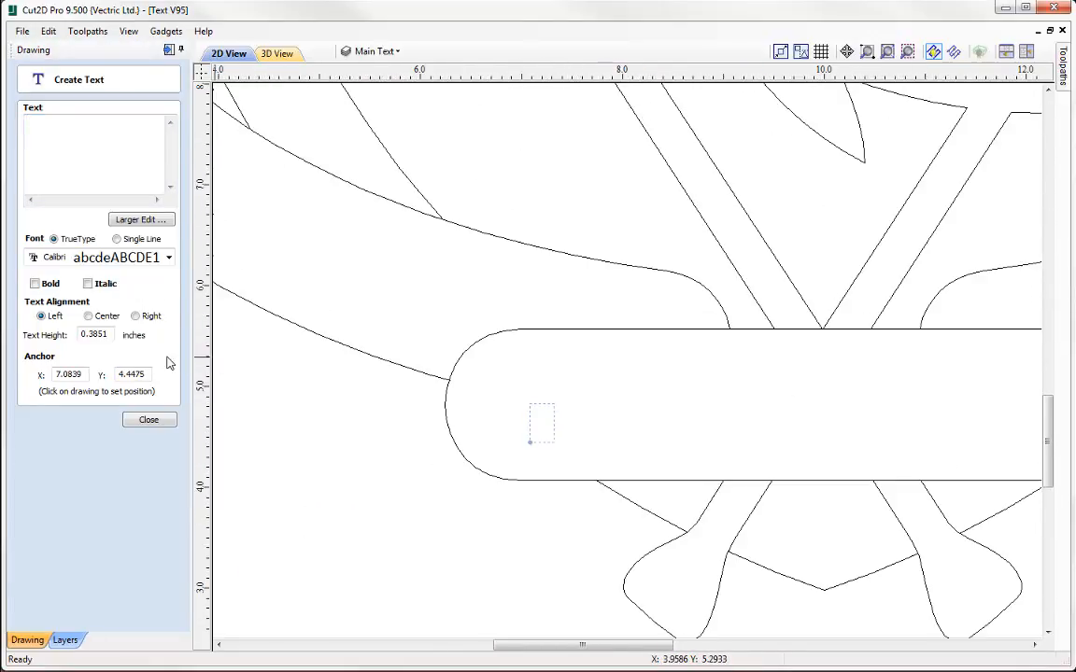
pyautogui.moveTo(108, 332); pyautogui.dragTo(27, 344)
pyautogui.write('1.0')
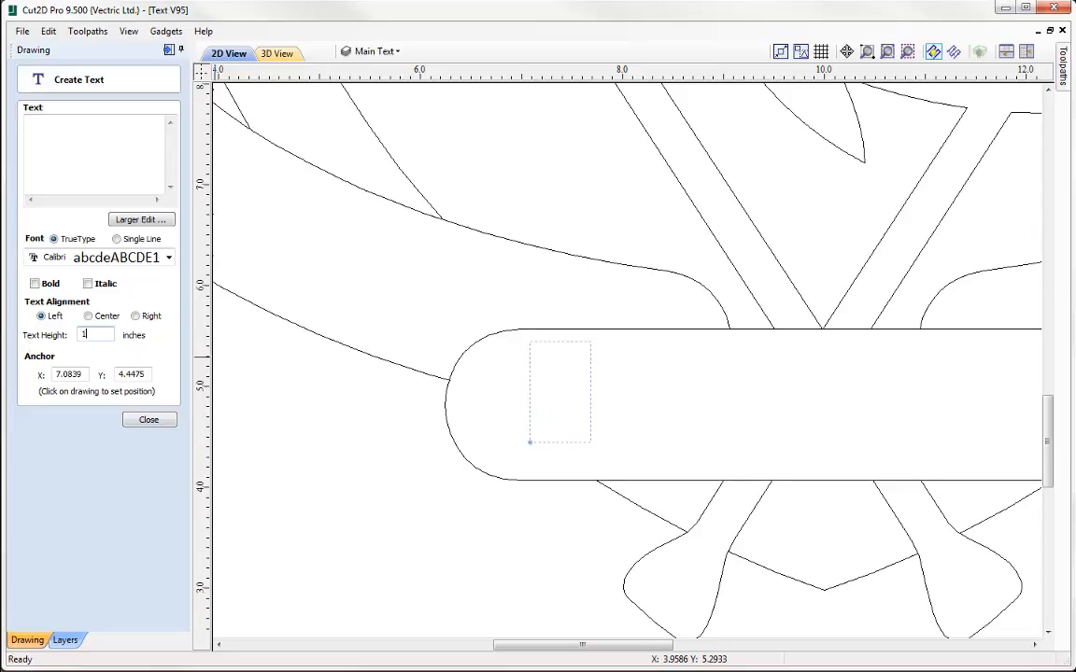
pyautogui.press('Tab')
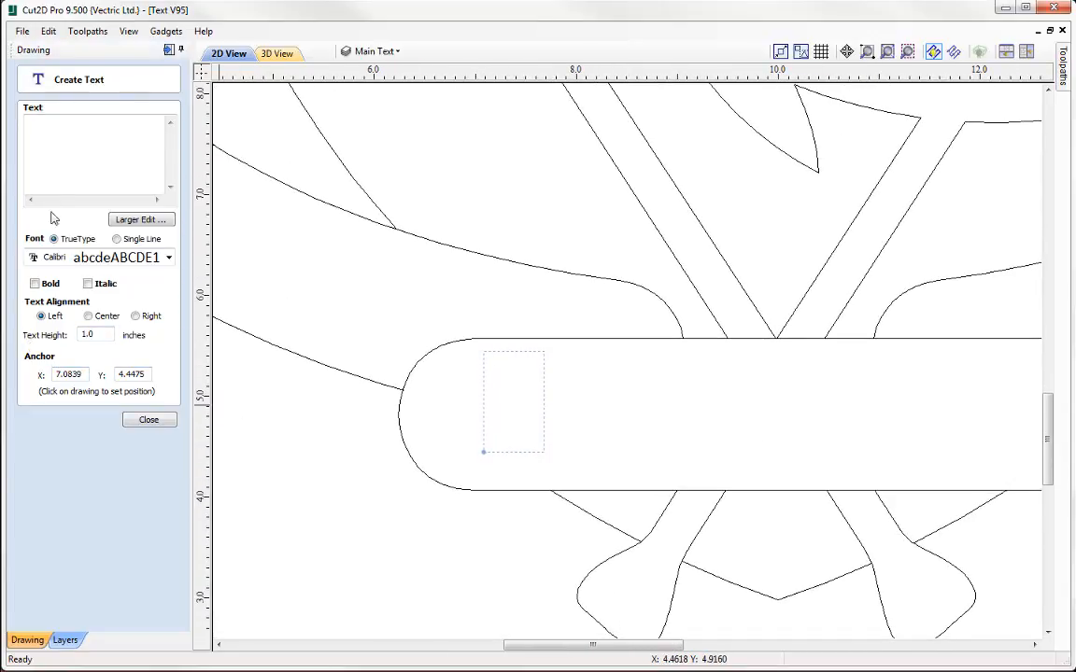
# Enter ROWING as the banner text and finish creating it
pyautogui.click(57, 163)
pyautogui.write('ROWIN')
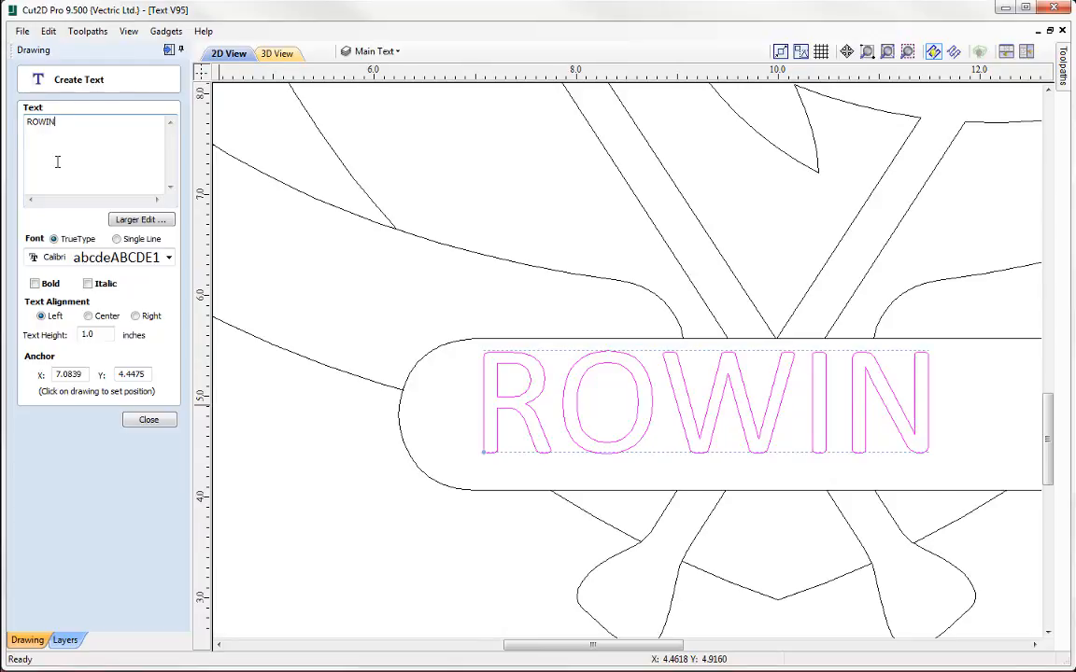
pyautogui.write('G')
pyautogui.click(136, 420)
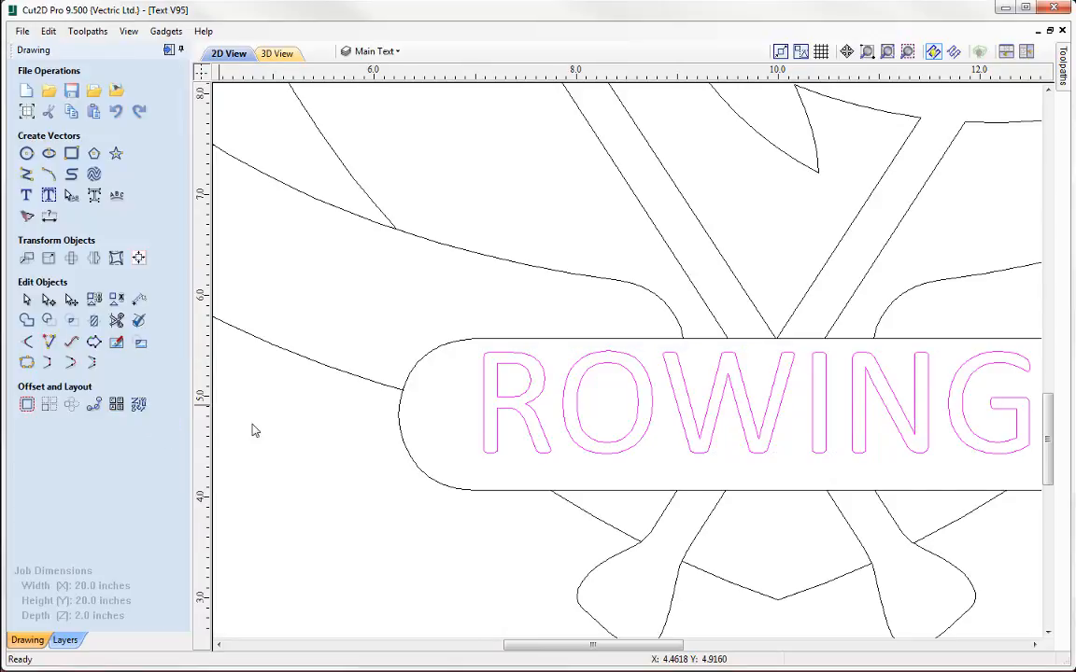
# Center the ROWING text both horizontally and vertically within the rounded banner
pyautogui.click(472, 341)
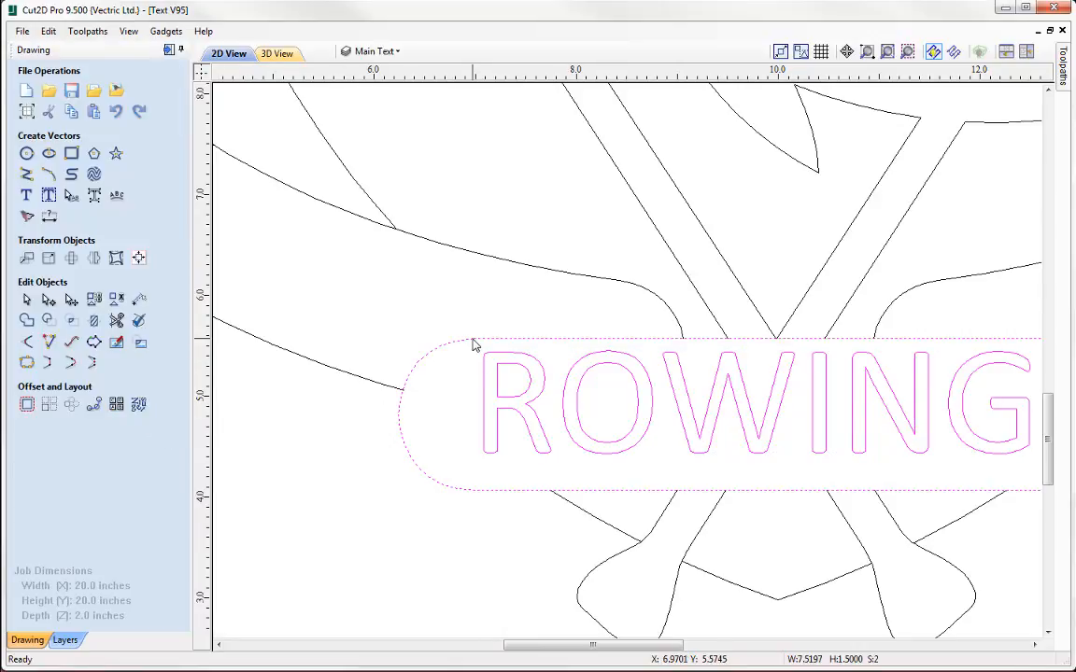
pyautogui.click(138, 299)
pyautogui.click(114, 207)
pyautogui.hscroll(2, 526, 381)
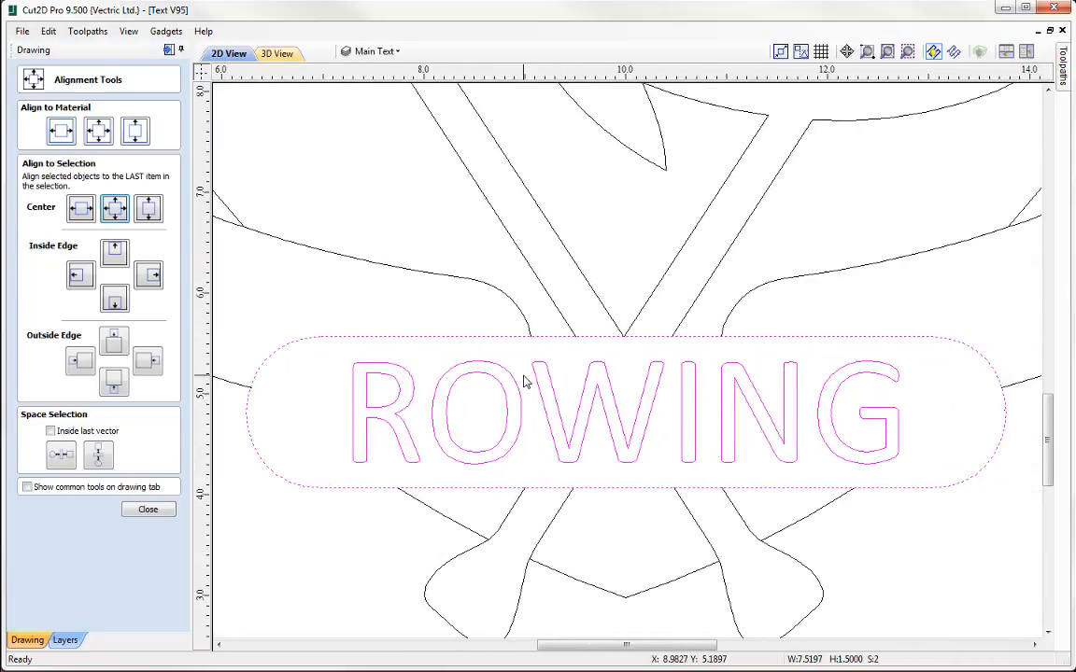
pyautogui.scroll(-3, 525, 381)
pyautogui.click(148, 509)
# Create the text SALLSBURY below the badge's ring at about X 1.46, Y 2.04 with a text height of 1.0 inch
pyautogui.scroll(2, 391, 440)
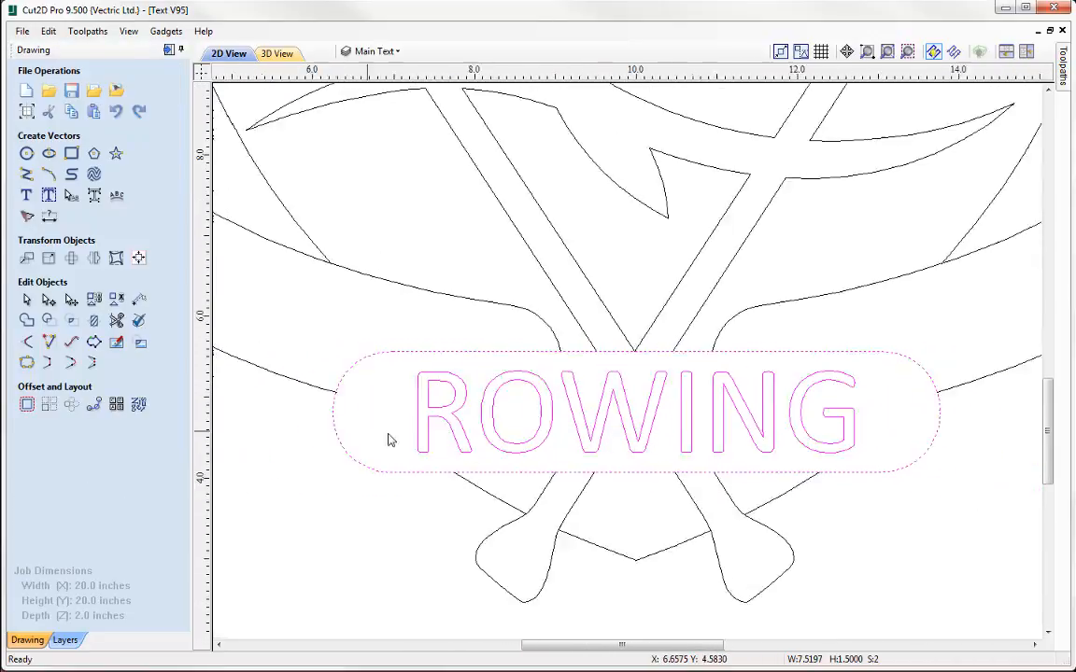
pyautogui.moveTo(389, 435); pyautogui.dragTo(544, 490, button='middle')
pyautogui.scroll(-3, 356, 518)
pyautogui.moveTo(321, 510); pyautogui.dragTo(415, 531, button='middle')
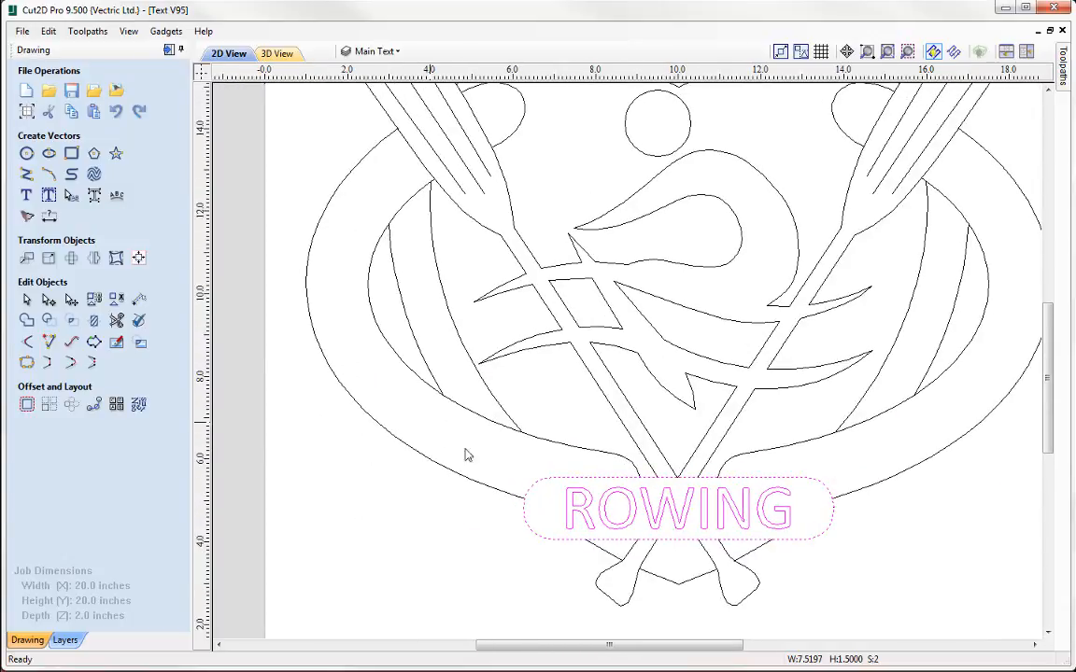
pyautogui.moveTo(367, 437); pyautogui.dragTo(381, 334, button='middle')
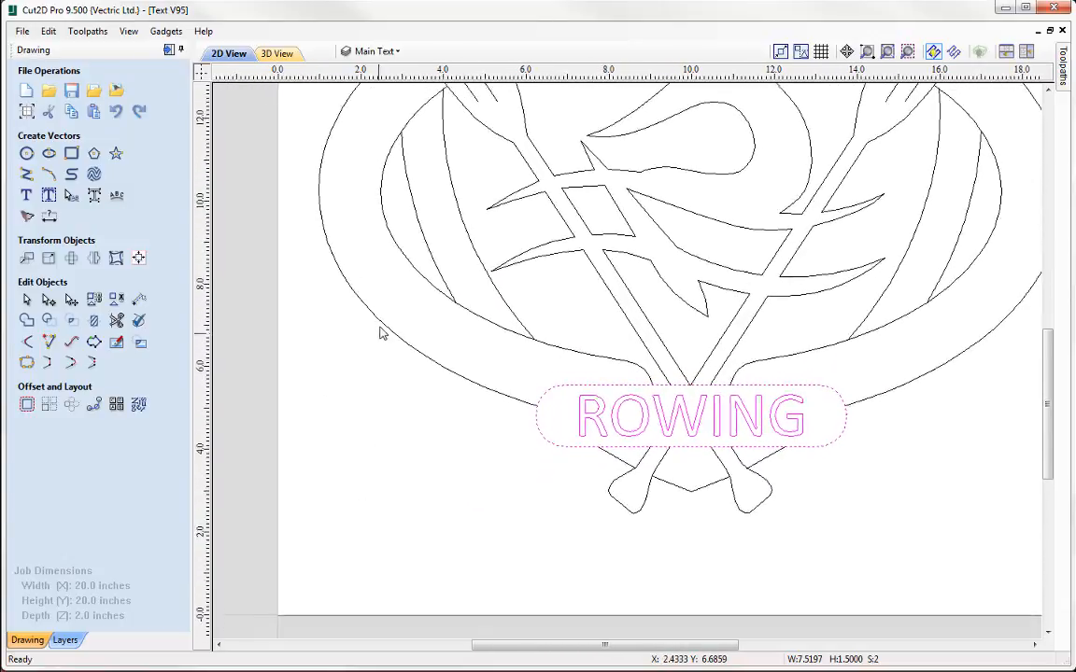
pyautogui.click(27, 194)
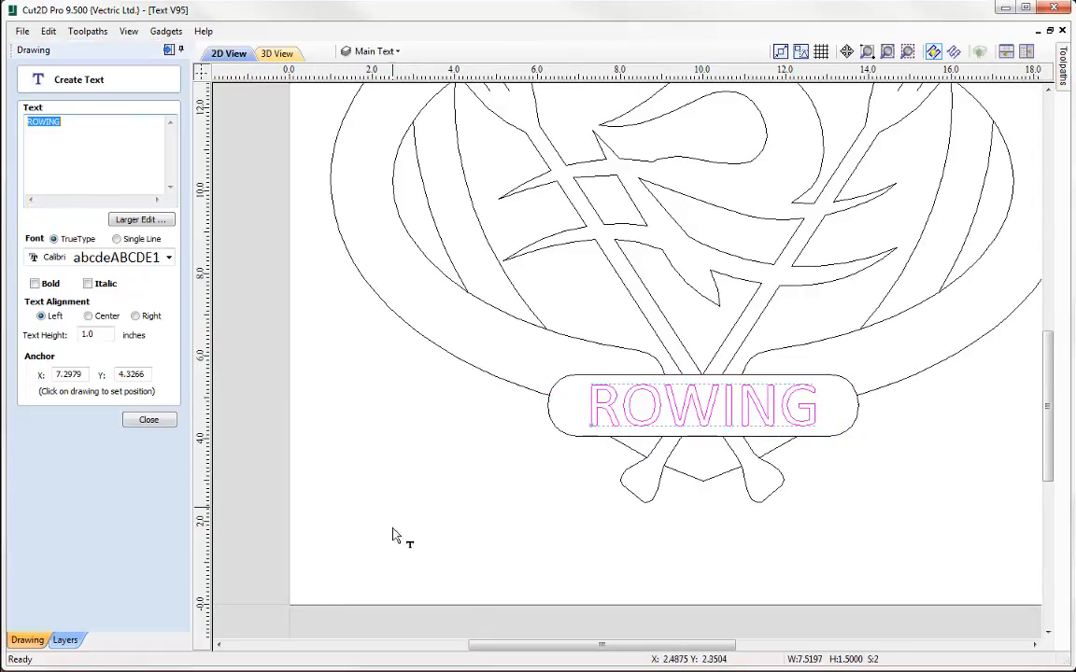
pyautogui.click(348, 549)
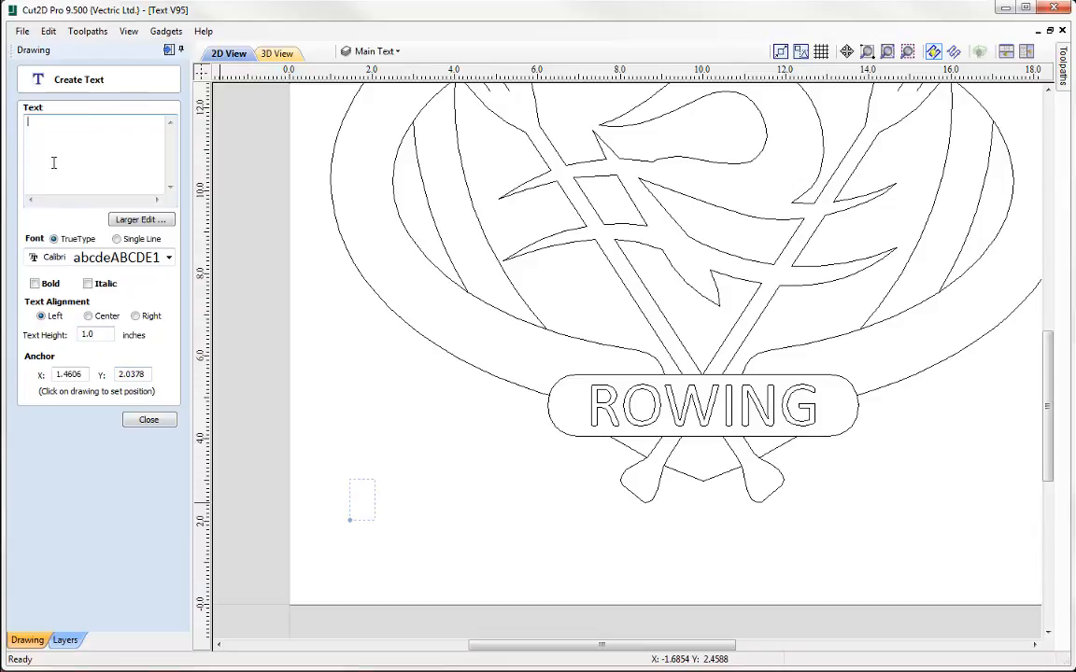
pyautogui.write('SALLS')
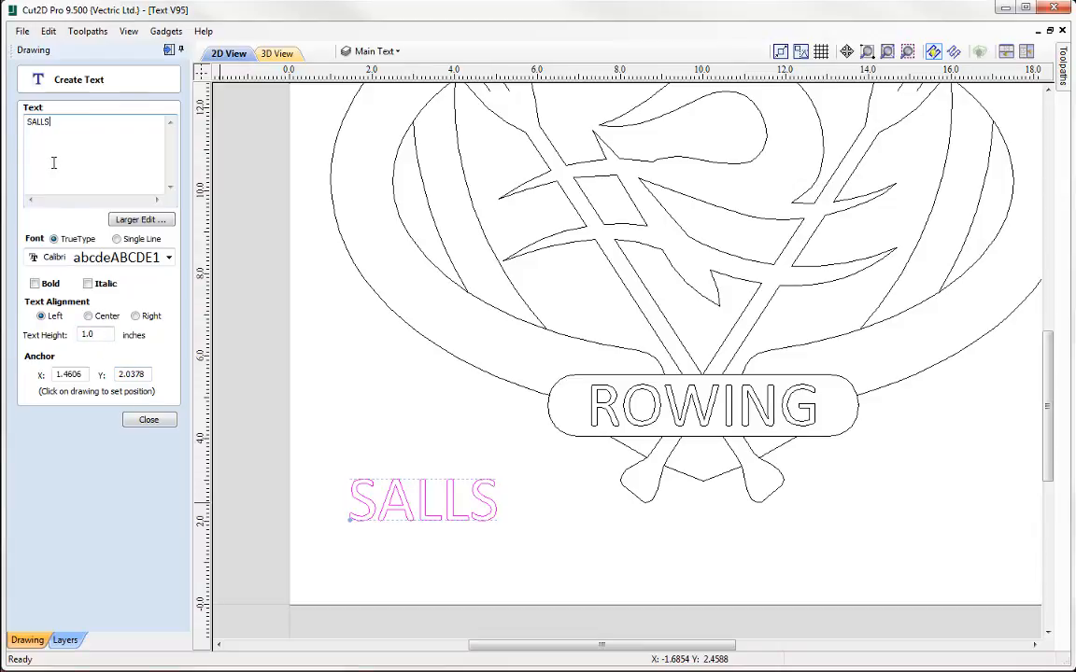
pyautogui.write('BURY')
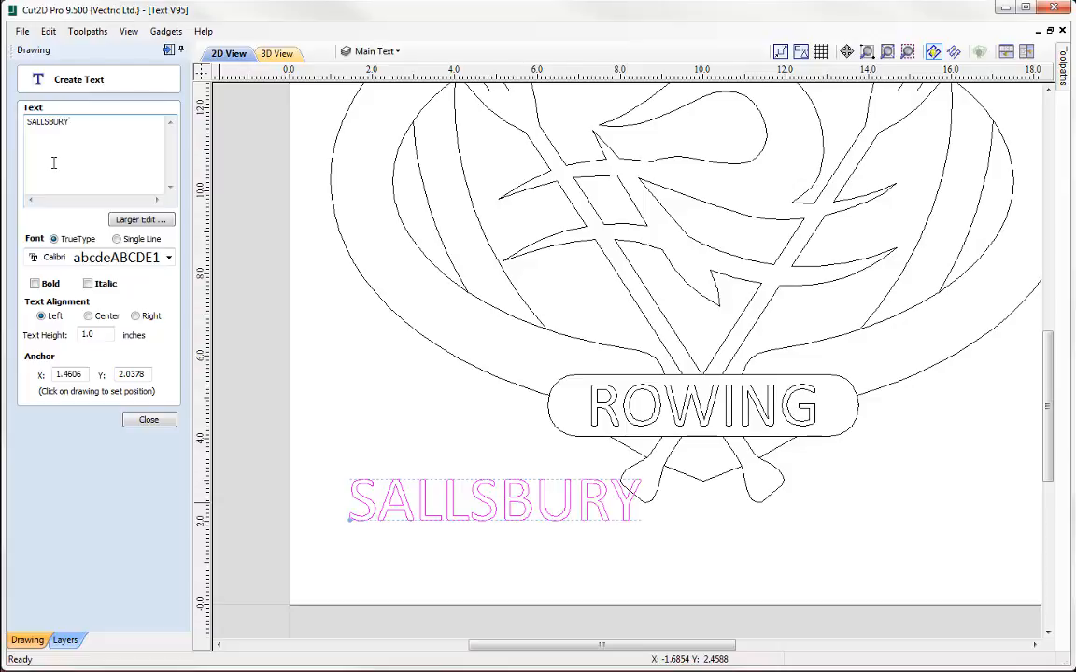
pyautogui.click(148, 419)
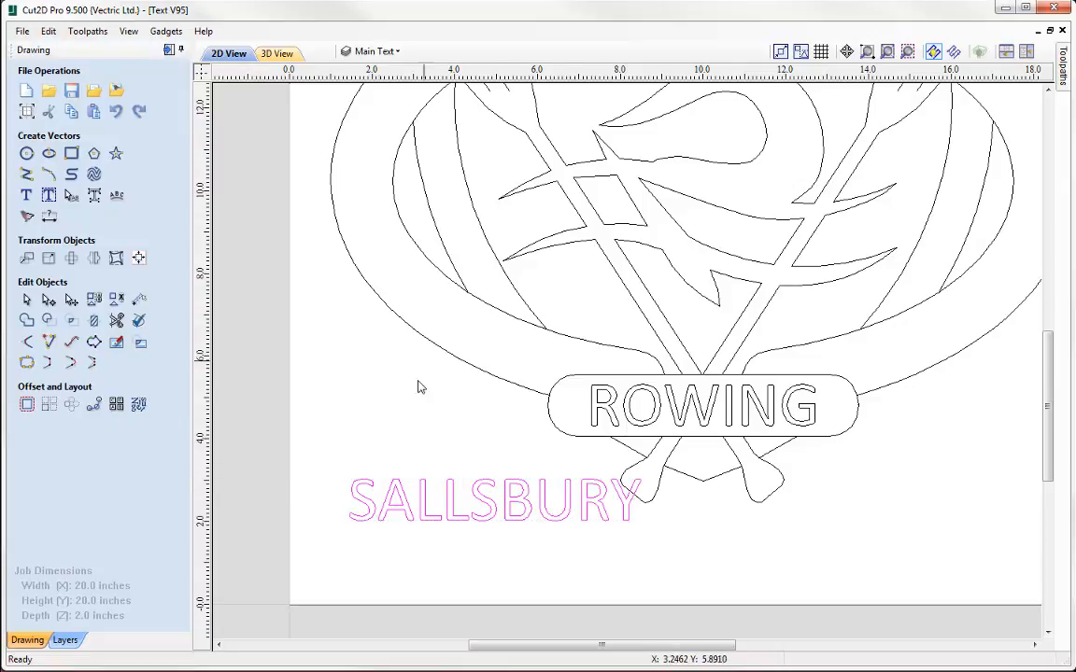
# Wrap the SALLSBURY text onto the ring's lower-left outer curve, with letters aligned to the curve and text on the other side
pyautogui.click(463, 367)
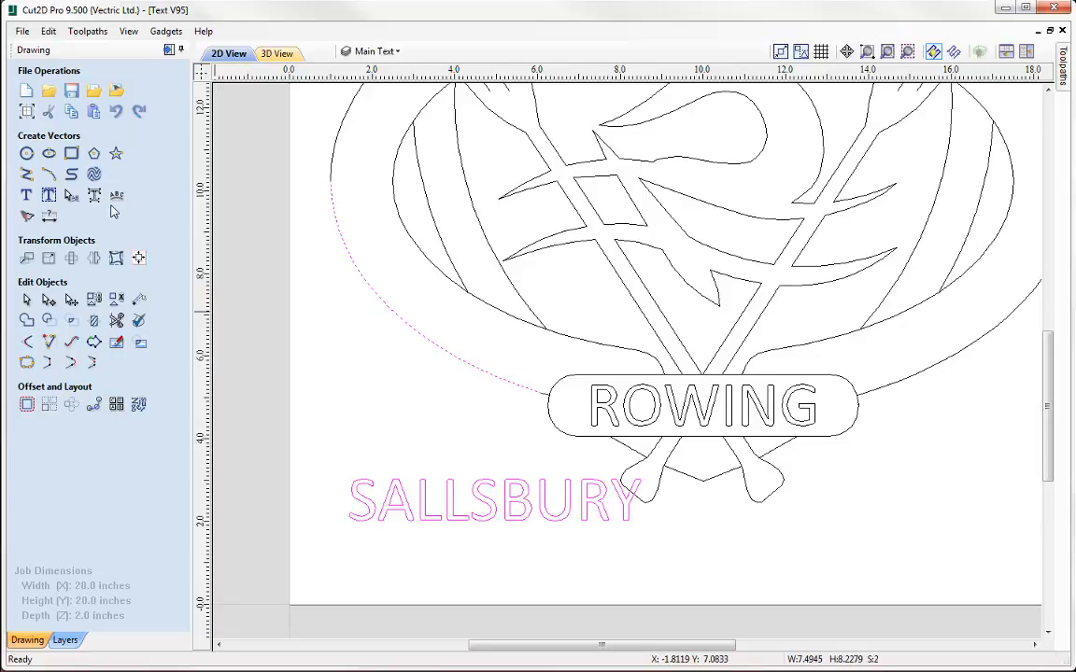
pyautogui.click(115, 195)
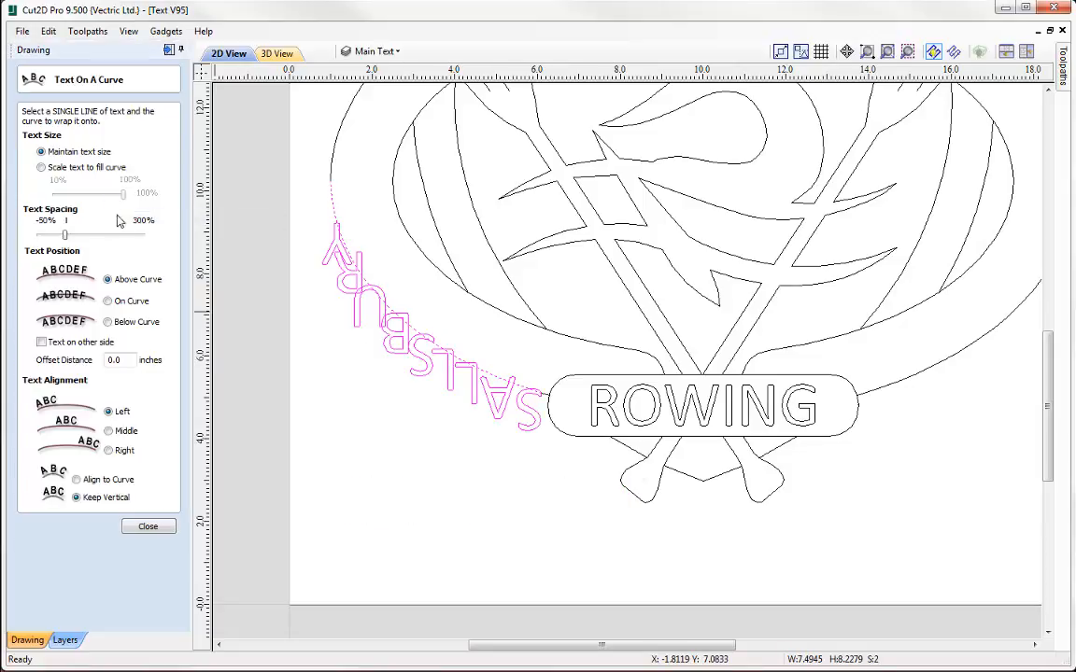
pyautogui.click(78, 480)
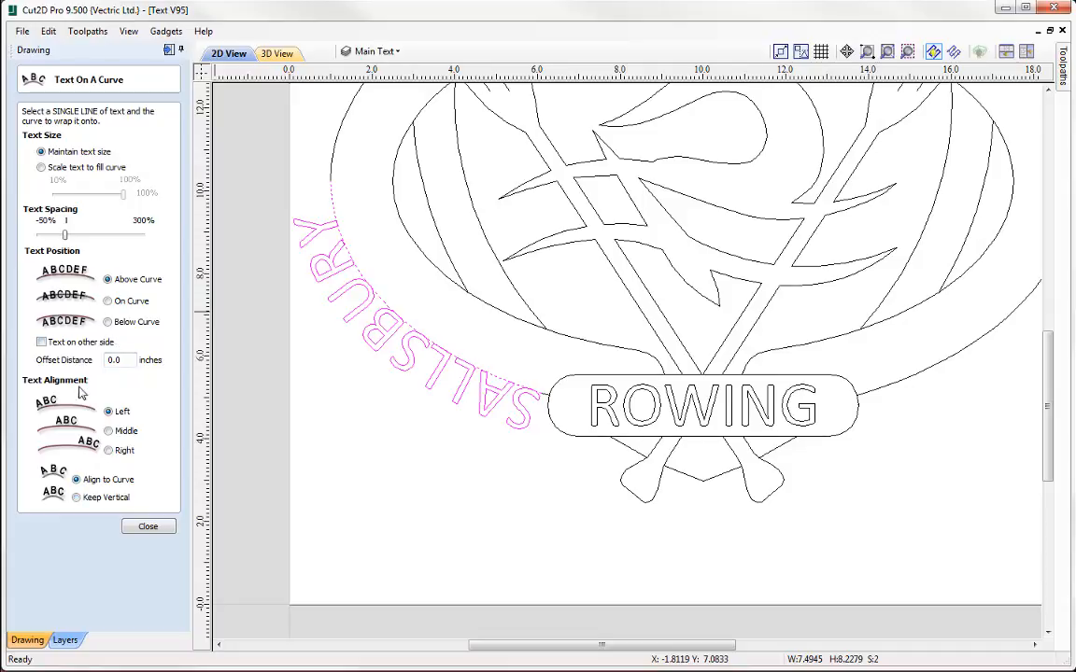
pyautogui.click(41, 342)
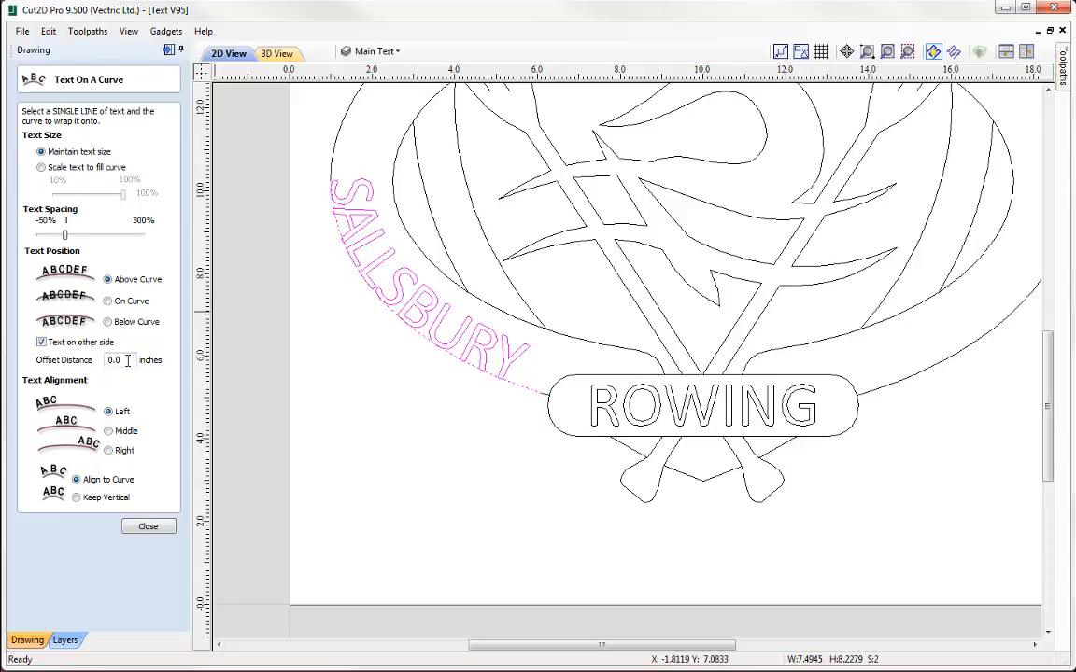
# Set the curved text's offset distance to 0.25 inches, widen its letter spacing, and finish wrapping it
pyautogui.moveTo(128, 360); pyautogui.dragTo(62, 364)
pyautogui.write('-')
pyautogui.press('space')
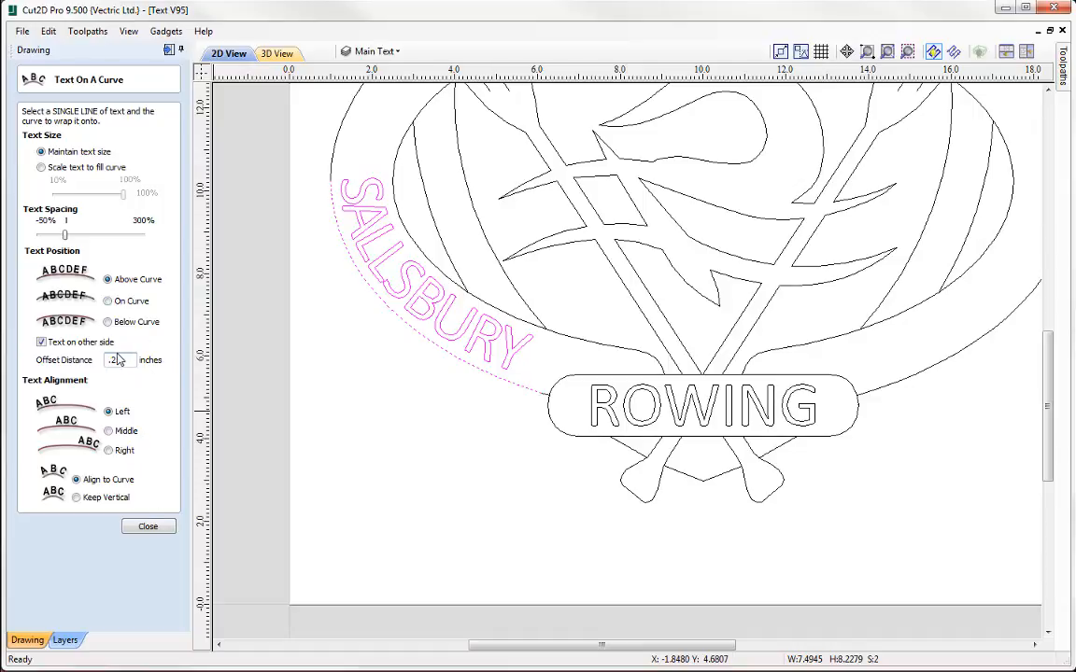
pyautogui.moveTo(410, 344); pyautogui.dragTo(481, 427, button='middle')
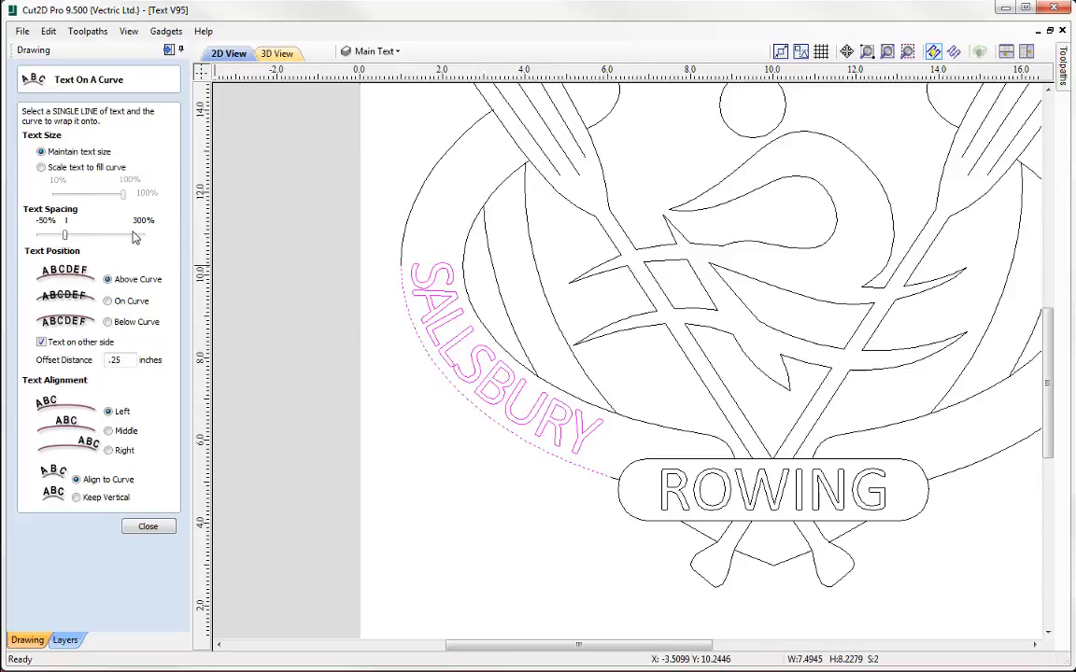
pyautogui.moveTo(65, 234); pyautogui.dragTo(106, 240)
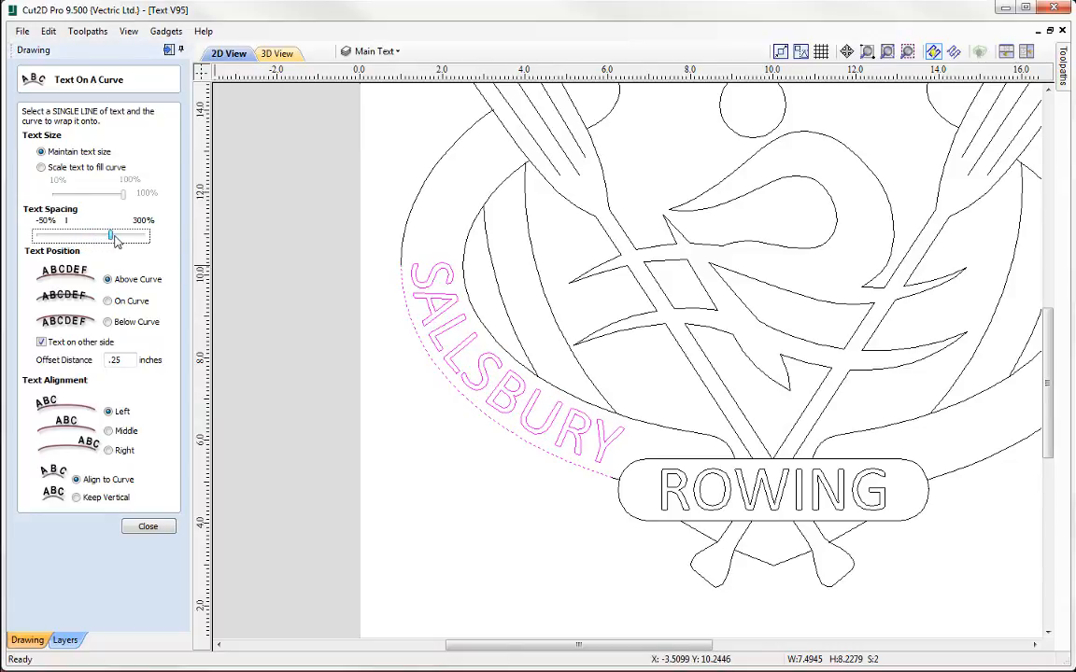
pyautogui.click(119, 239)
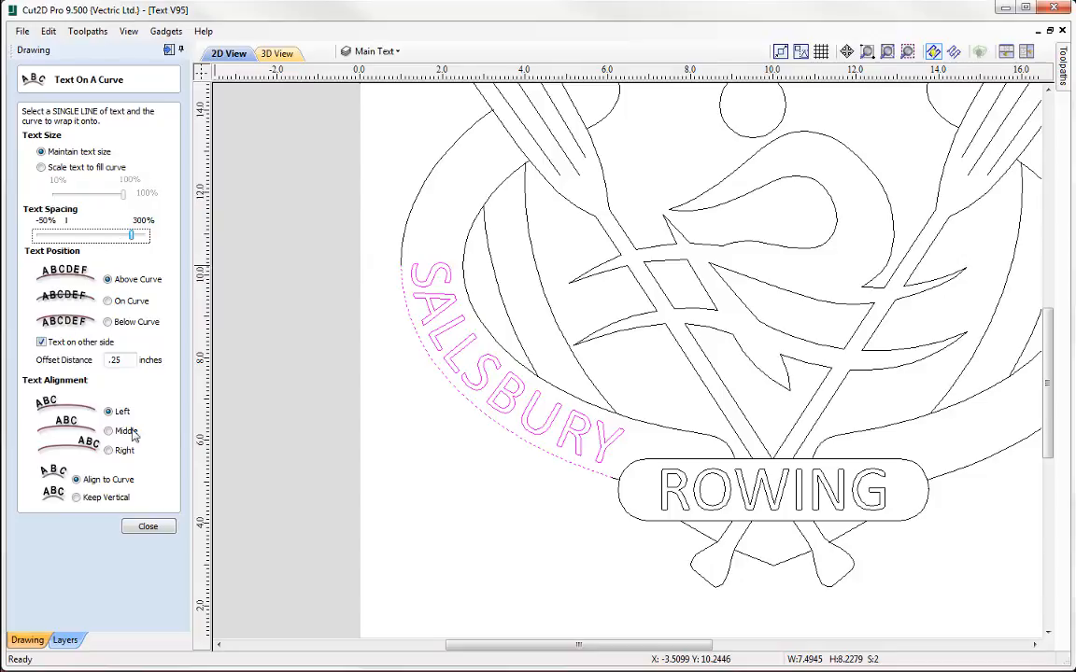
pyautogui.click(142, 527)
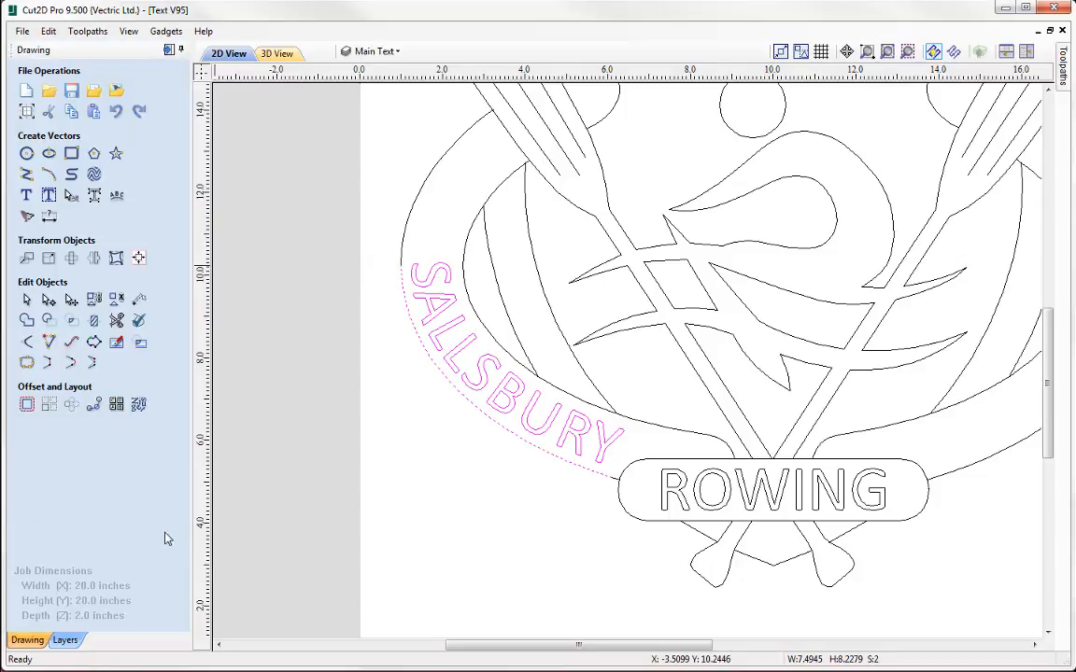
# Correct the spelling of the curved text to SALISBURY and finish editing it
pyautogui.click(476, 490)
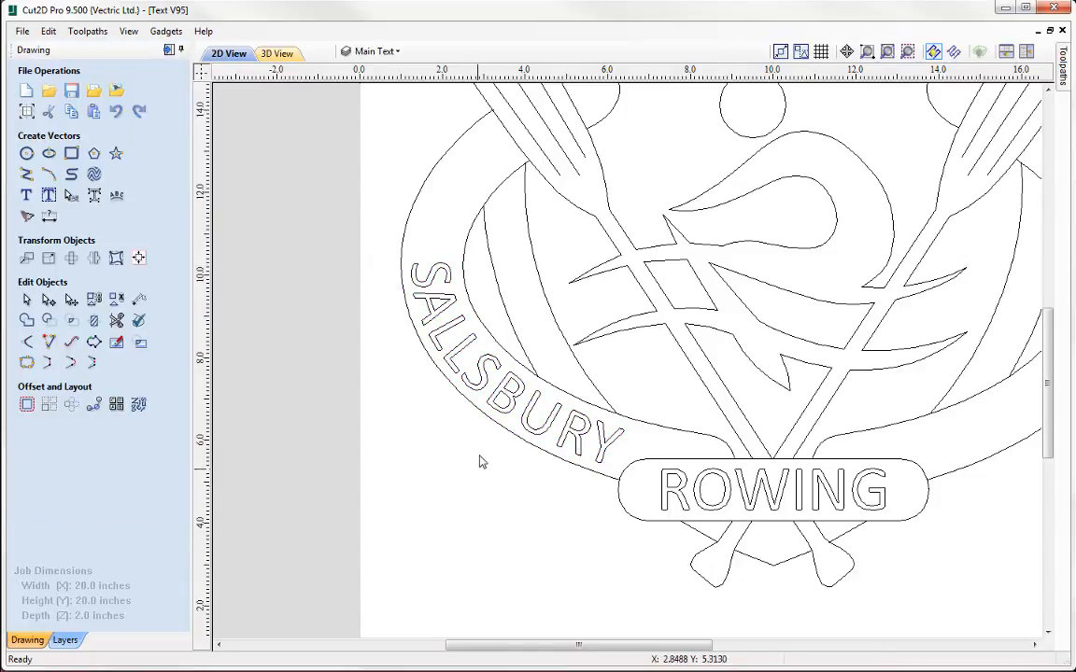
pyautogui.click(485, 392)
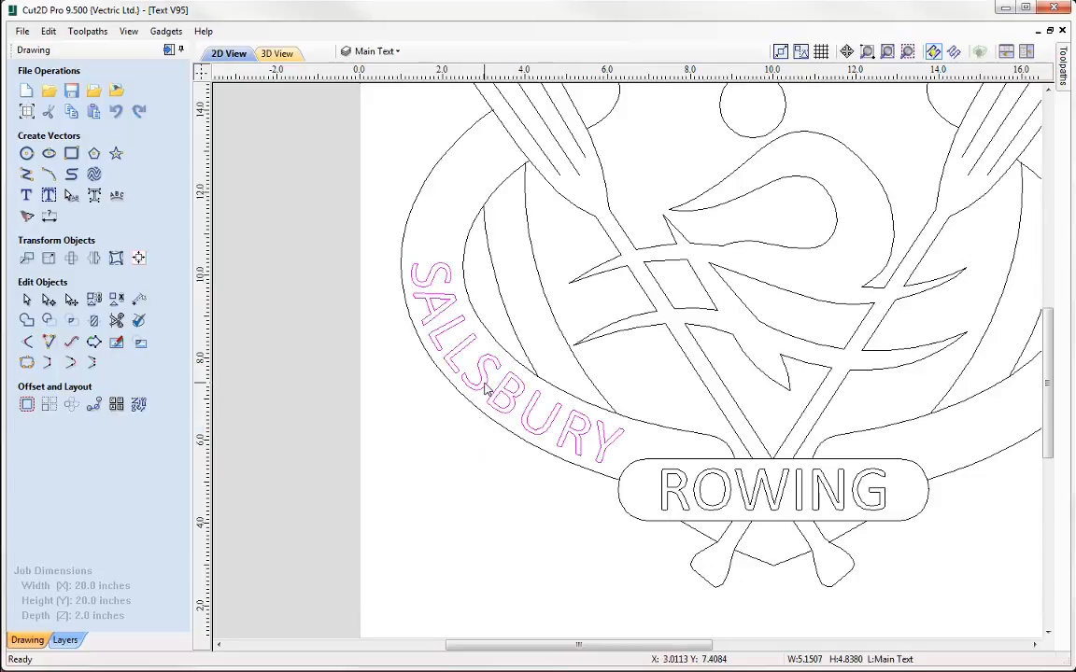
pyautogui.click(485, 392)
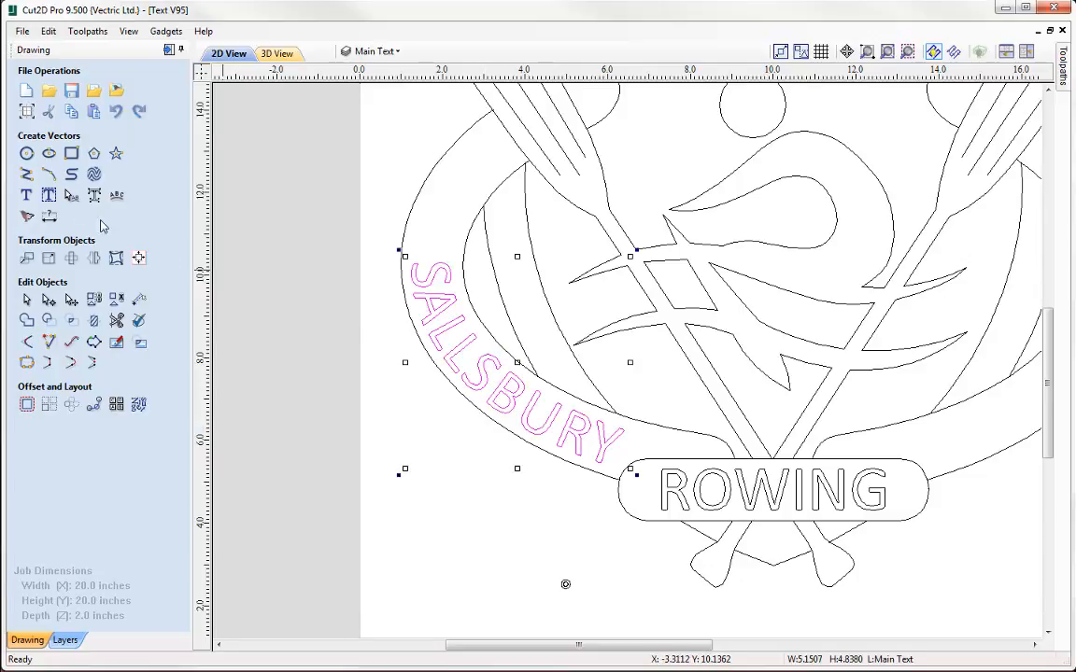
pyautogui.click(29, 195)
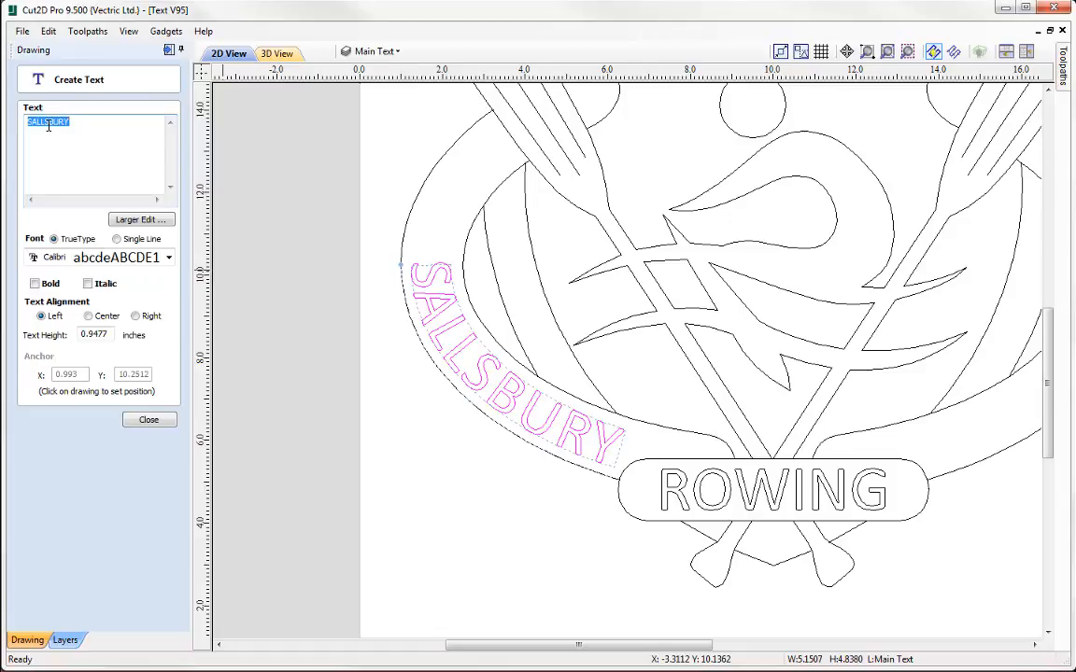
pyautogui.click(49, 124)
pyautogui.press('BackSpace')
pyautogui.write('I')
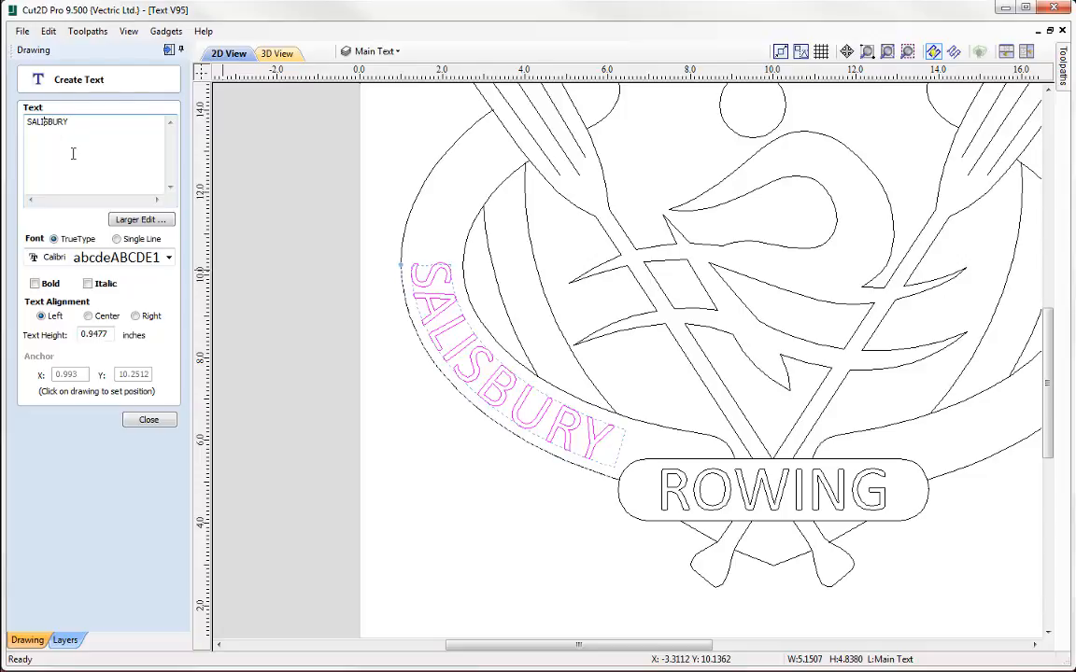
pyautogui.click(148, 421)
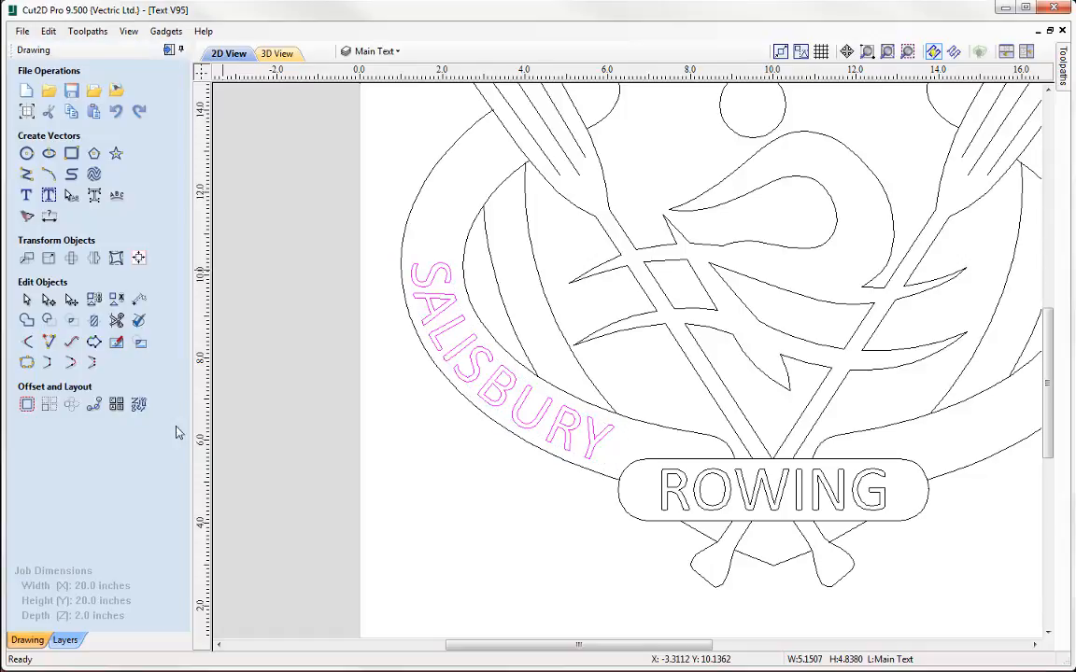
# Make the Extra Text layer visible while keeping Main Text as the active layer
pyautogui.click(400, 56)
pyautogui.click(365, 90)
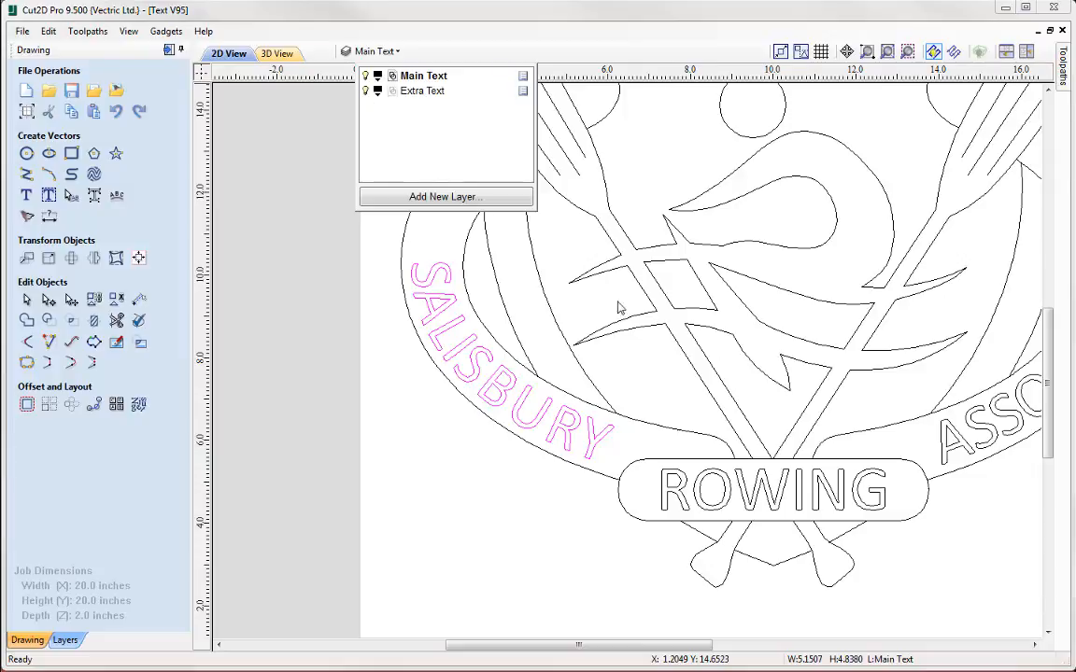
pyautogui.click(328, 287)
# Create the text 1934 on the left slope of the badge's upper band, anchored at about X 7.13, Y 16.52
pyautogui.moveTo(572, 329); pyautogui.dragTo(475, 482, button='middle')
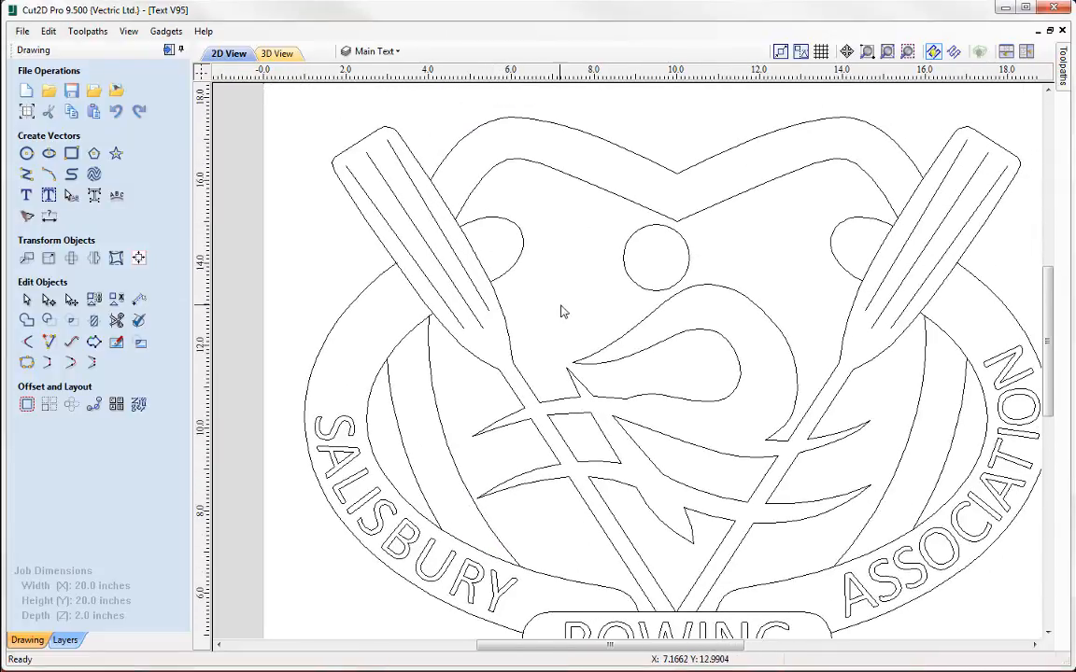
pyautogui.moveTo(560, 265); pyautogui.dragTo(562, 418, button='middle')
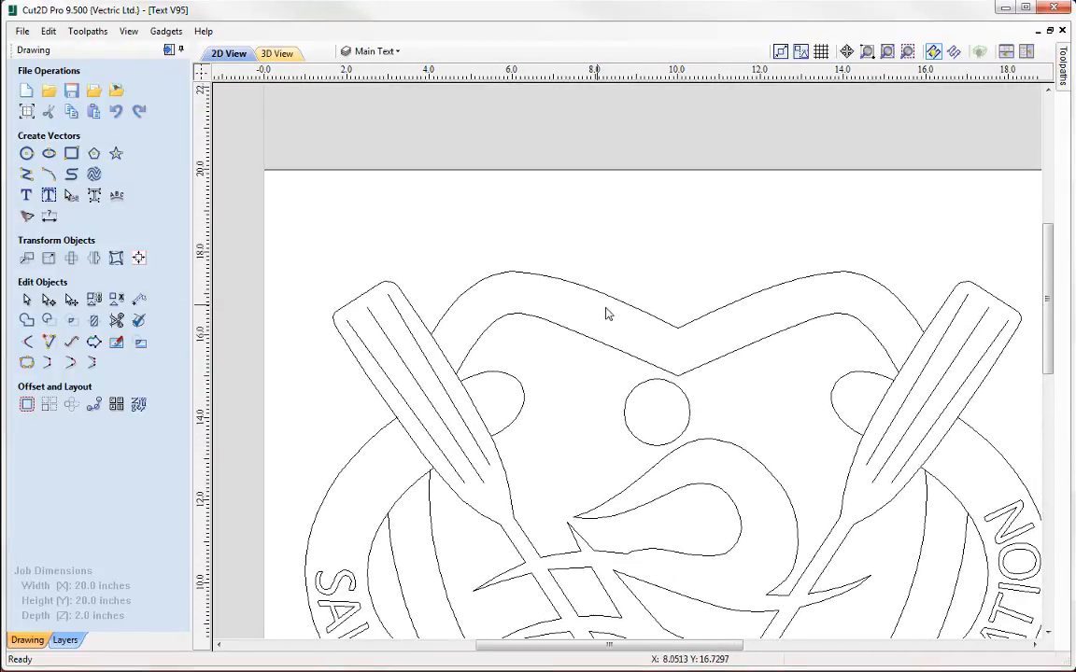
pyautogui.scroll(2, 607, 314)
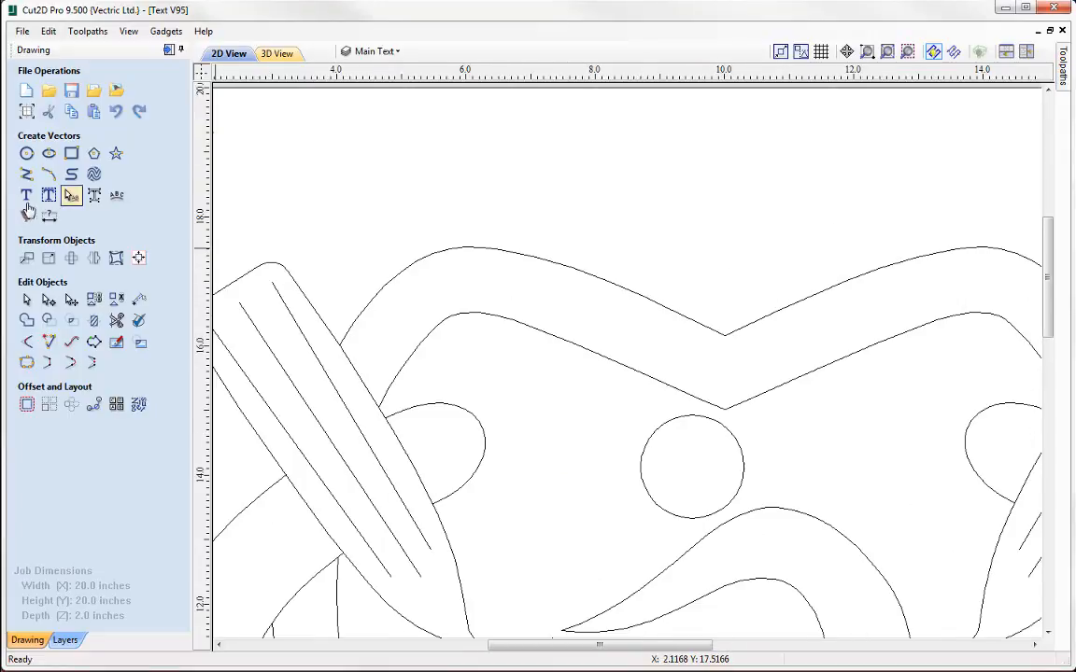
pyautogui.click(28, 194)
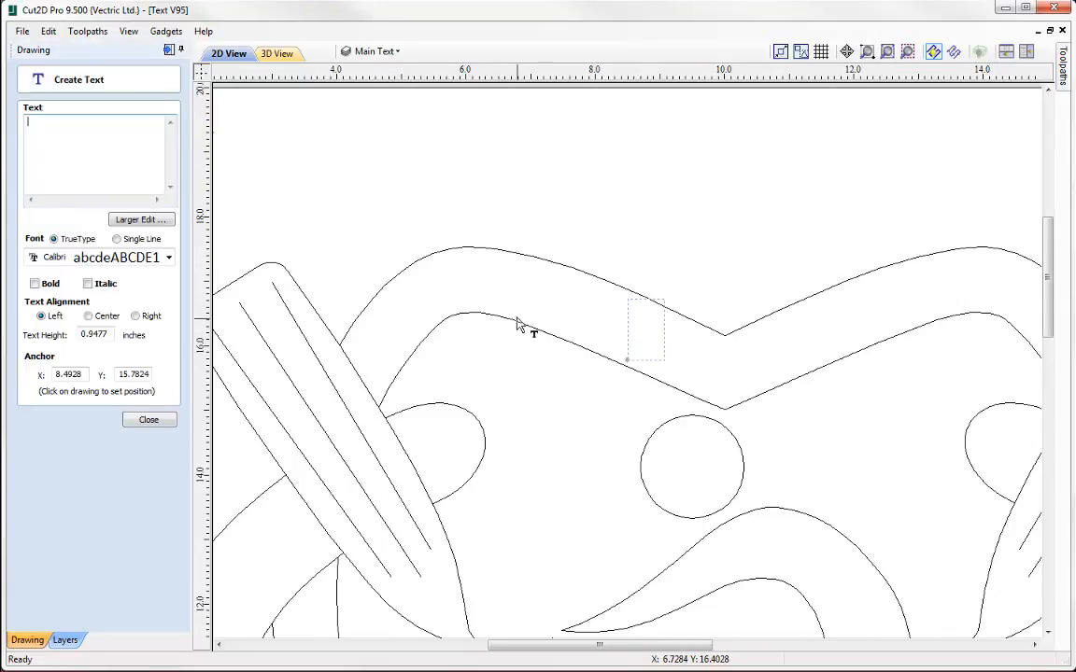
pyautogui.click(540, 312)
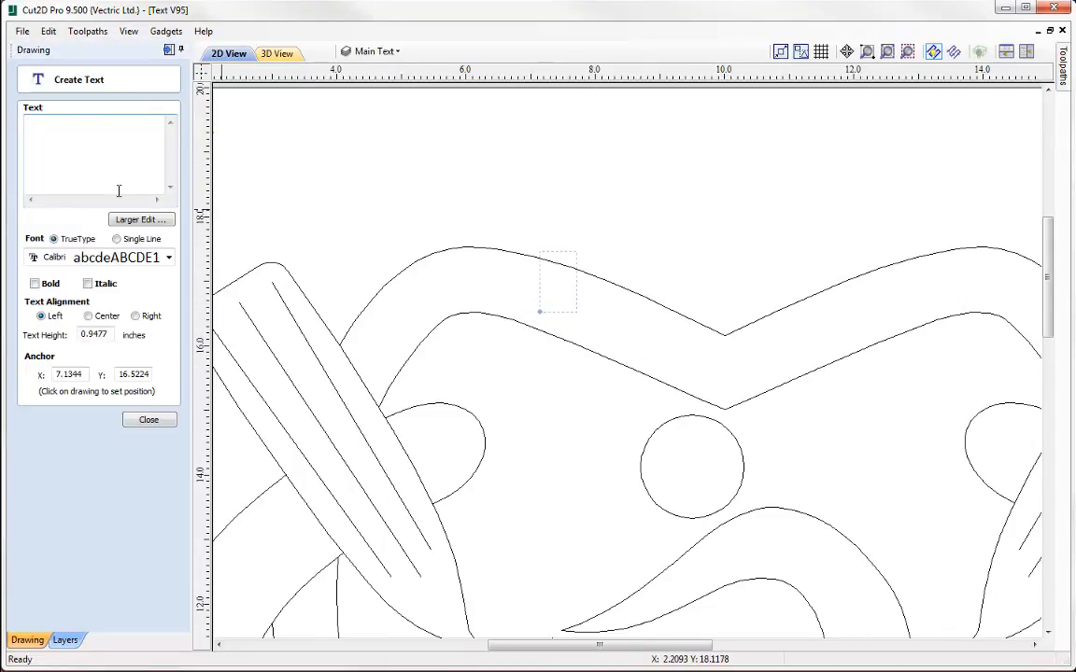
pyautogui.write('1')
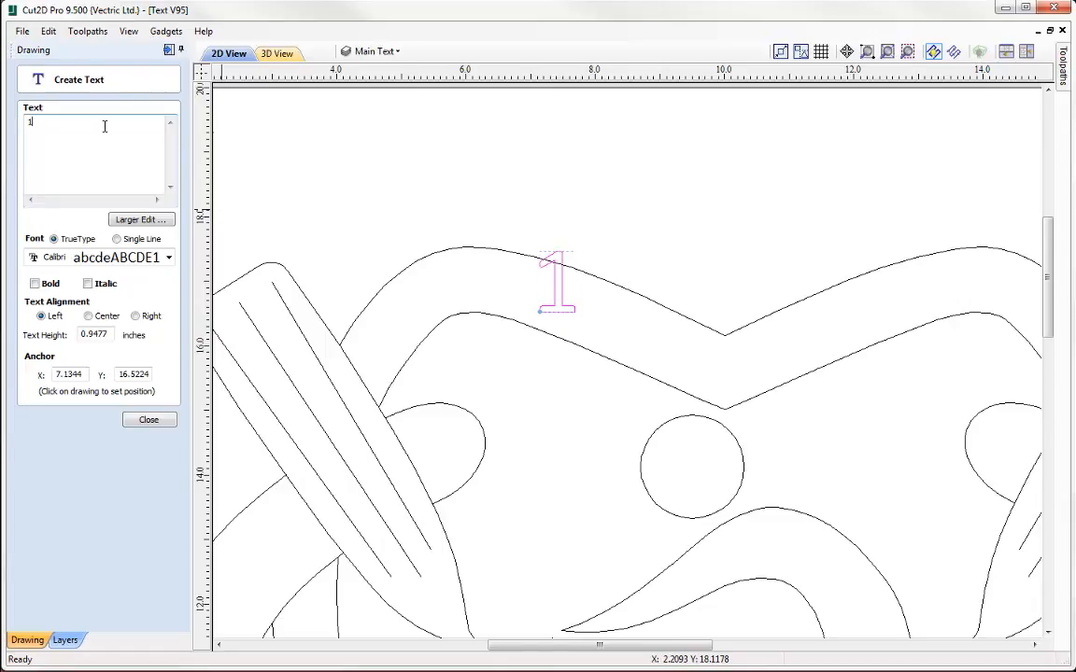
pyautogui.write('934')
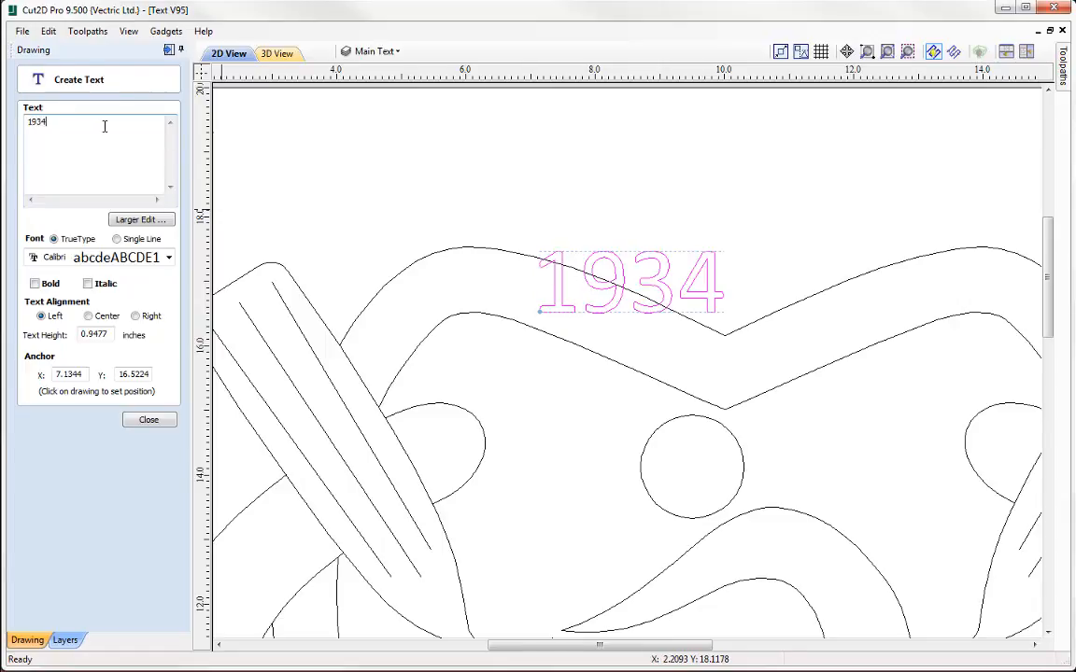
# Set the height of the 1934 text to 0.8 inches
pyautogui.doubleClick(110, 333)
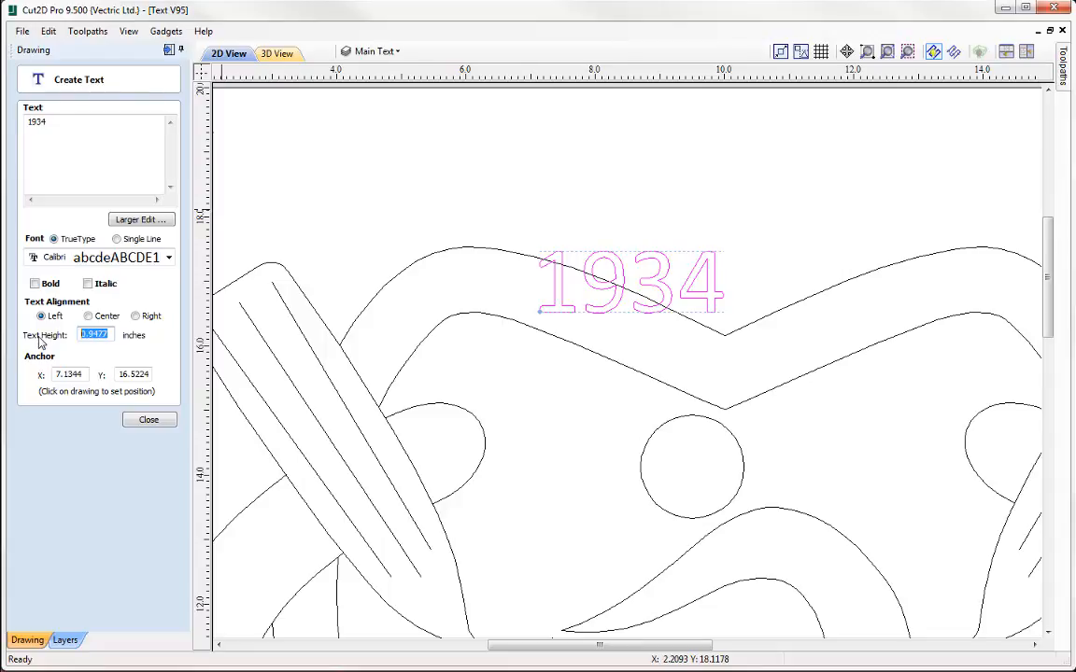
pyautogui.write('.8')
pyautogui.press('Tab')
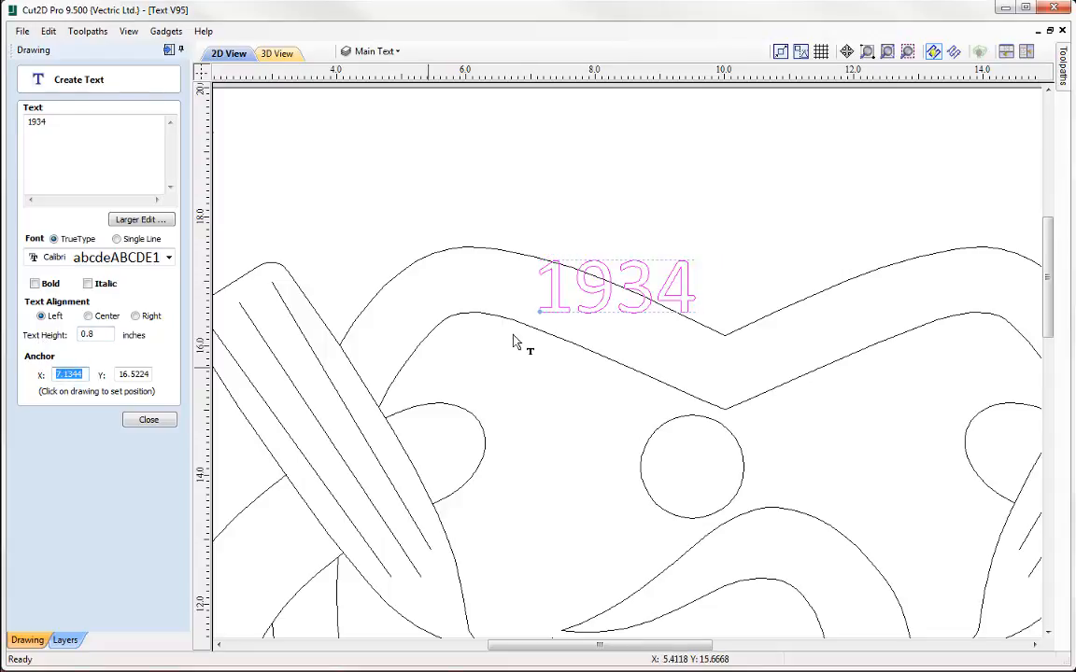
# Rotate the 1934 text clockwise to match the downward slope of the upper band
pyautogui.click(689, 285)
pyautogui.moveTo(703, 252); pyautogui.dragTo(704, 306)
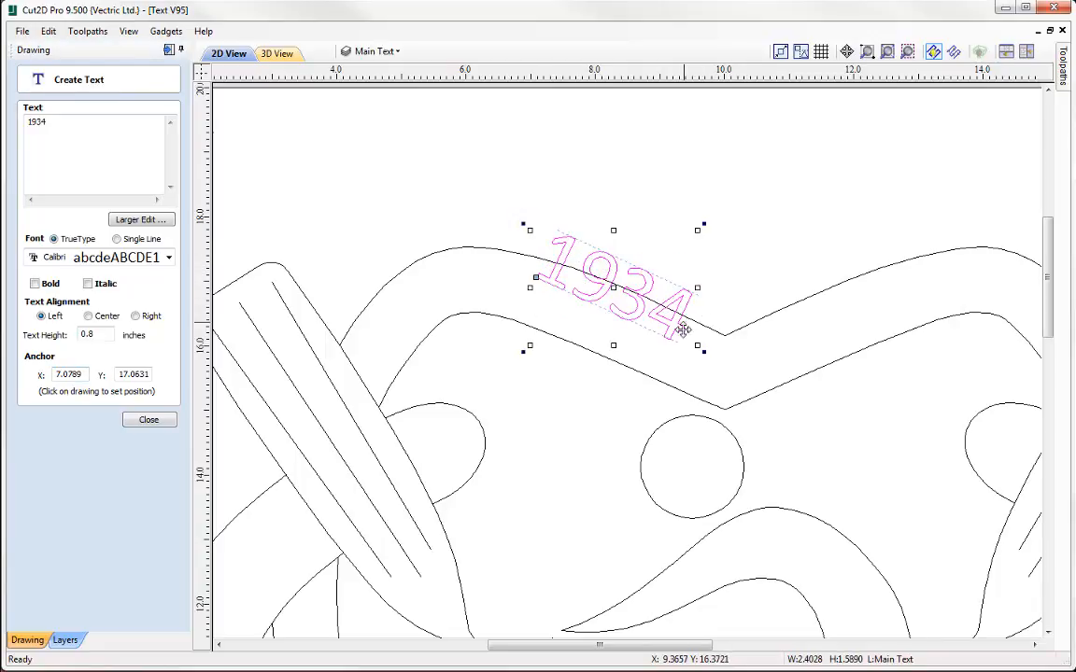
pyautogui.click(683, 327)
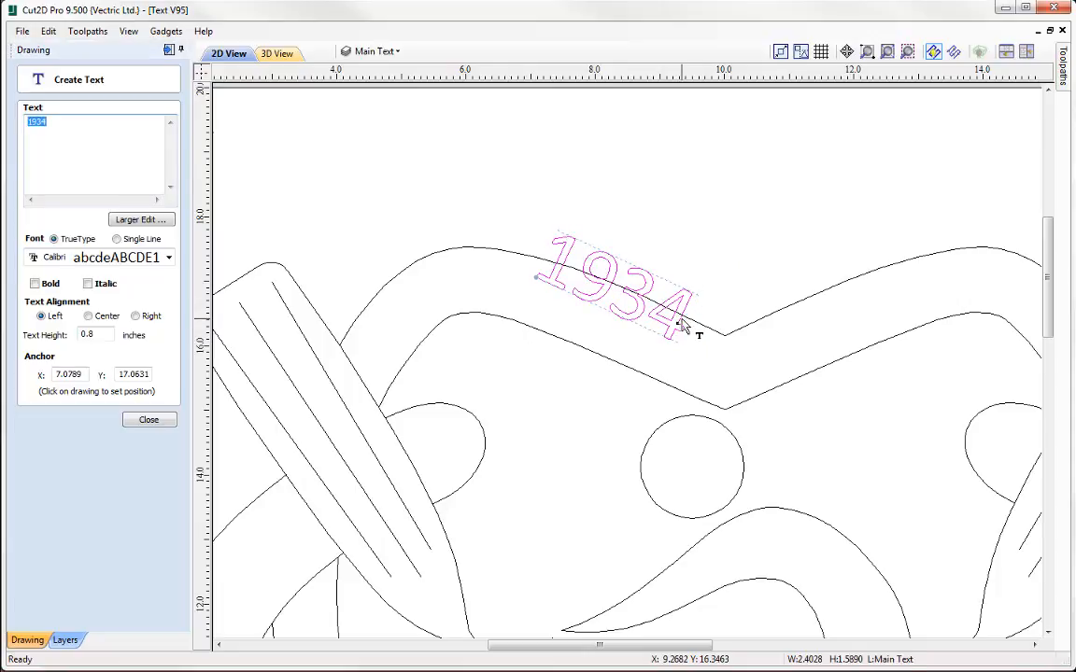
# Move the 1934 text down between the outlines of the upper band, anchored at about X 7.08, Y 16.44, and finish editing it
pyautogui.click(683, 327)
pyautogui.moveTo(681, 321); pyautogui.dragTo(683, 360)
pyautogui.moveTo(704, 263); pyautogui.dragTo(701, 264)
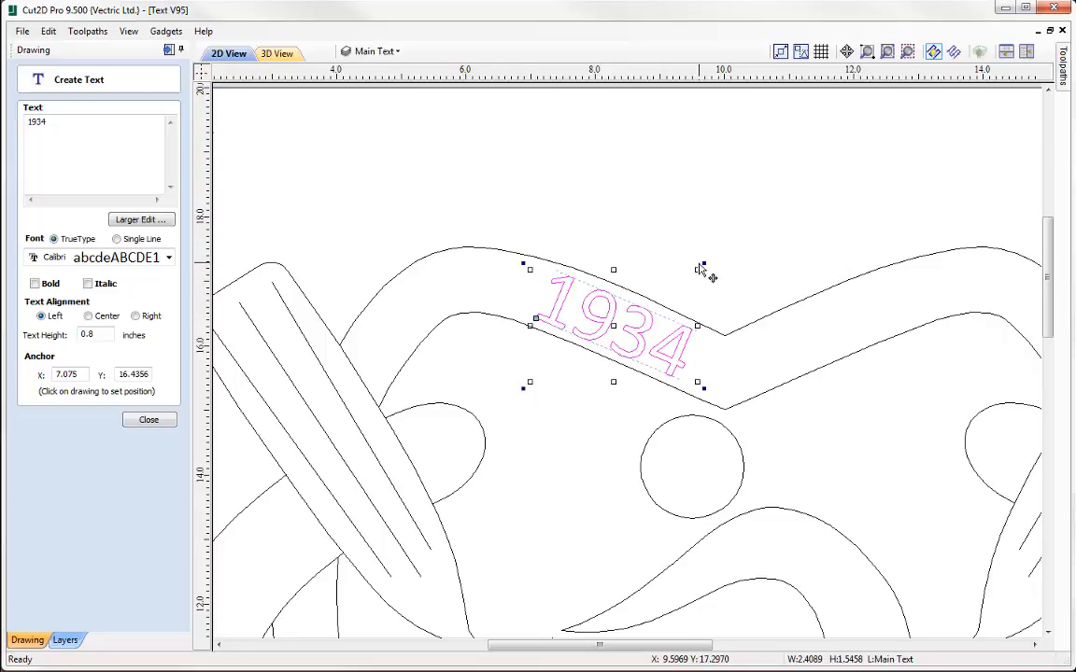
pyautogui.moveTo(738, 365); pyautogui.dragTo(601, 322, button='middle')
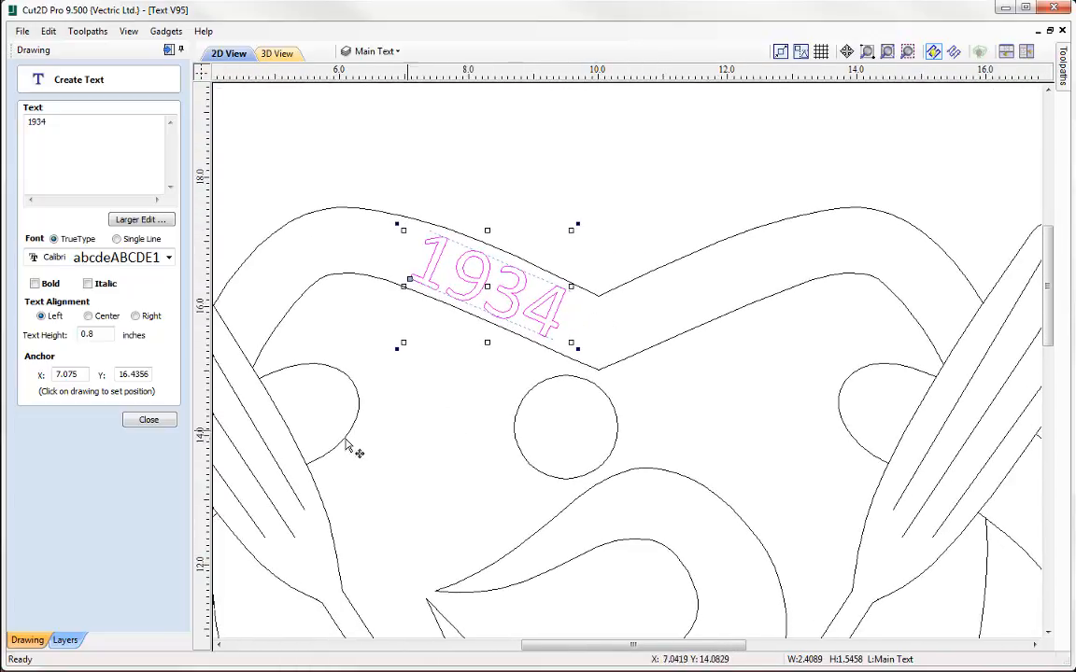
pyautogui.click(149, 420)
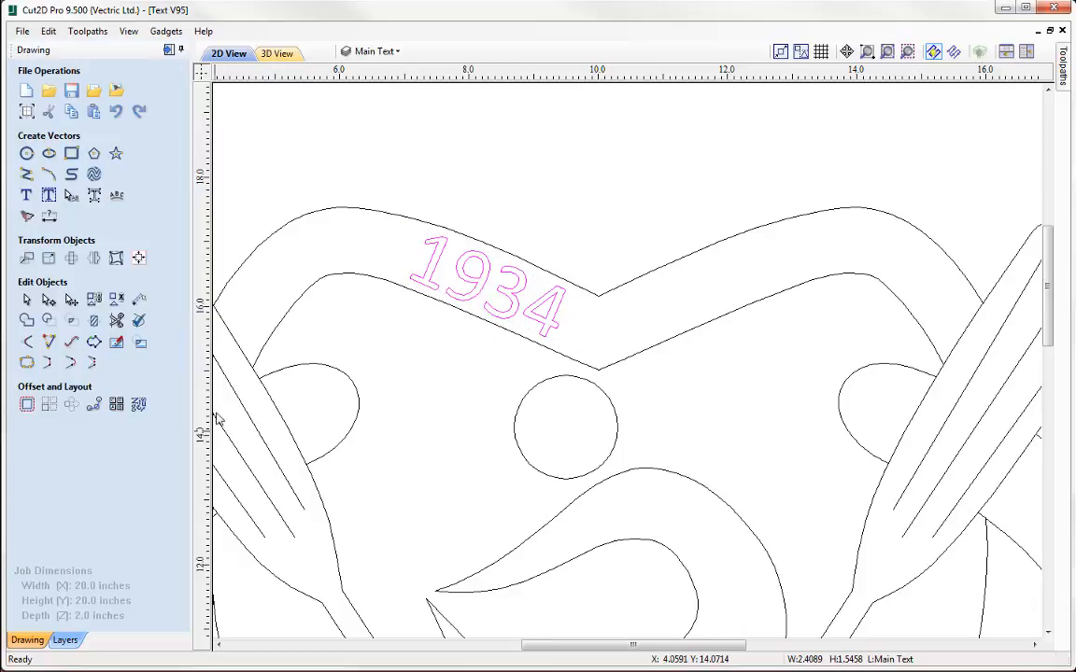
# Place a copy of the 1934 text on the upper band's right slope, angled upward and anchored at about X 10.76, Y 15.55
pyautogui.click(520, 318)
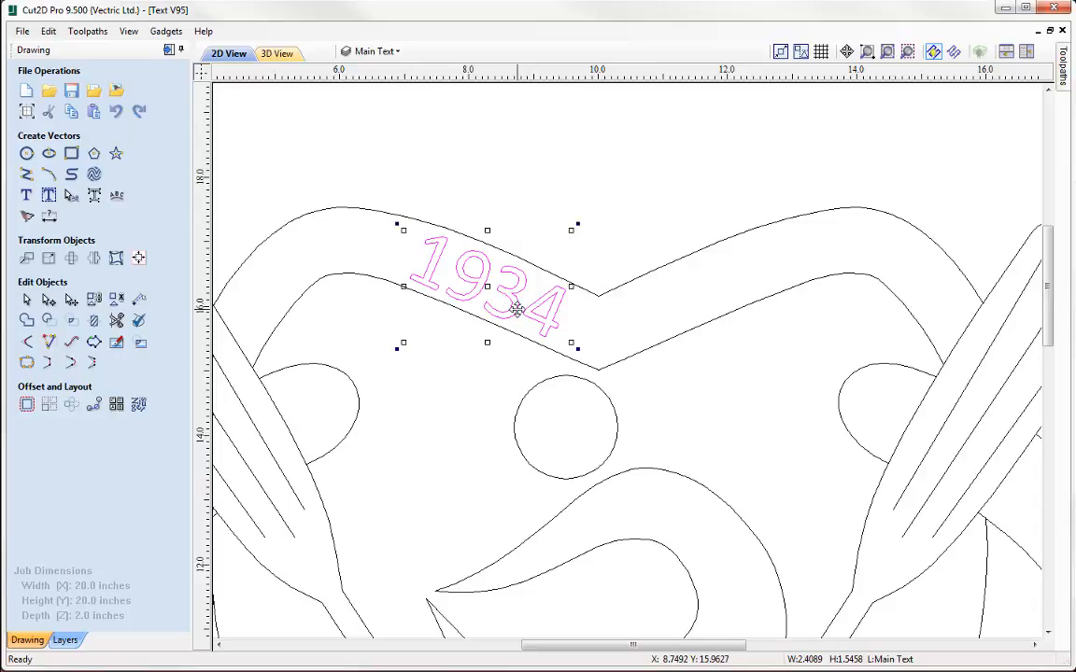
pyautogui.moveTo(517, 311); pyautogui.dragTo(756, 276)
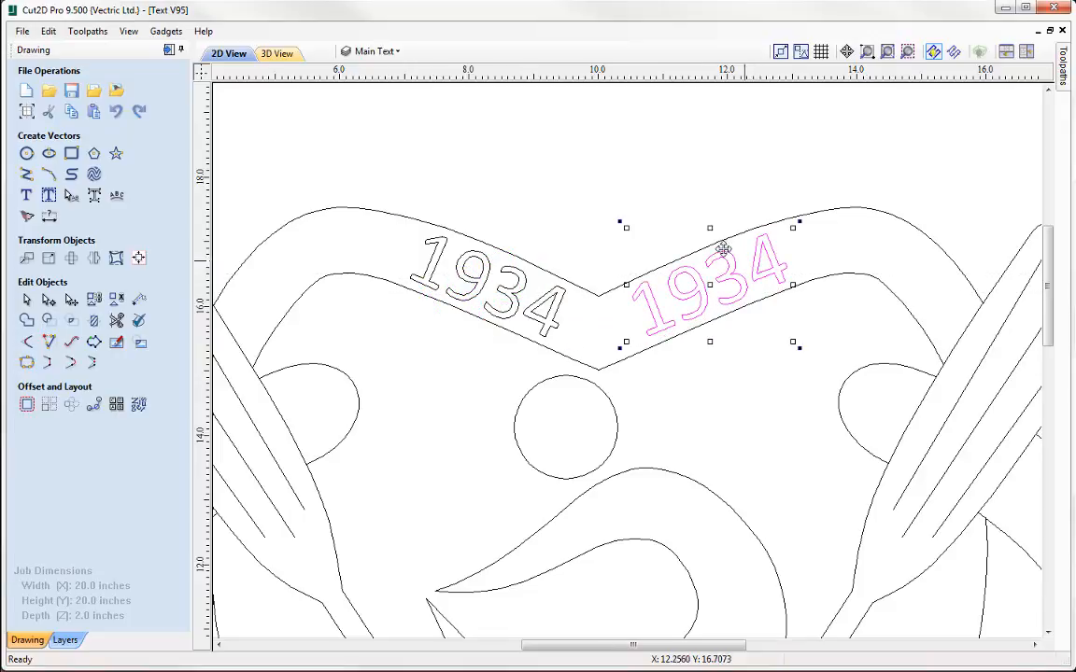
# Change the copied text on the upper band's right slope to 2018, finish editing and deselect it
pyautogui.click(26, 194)
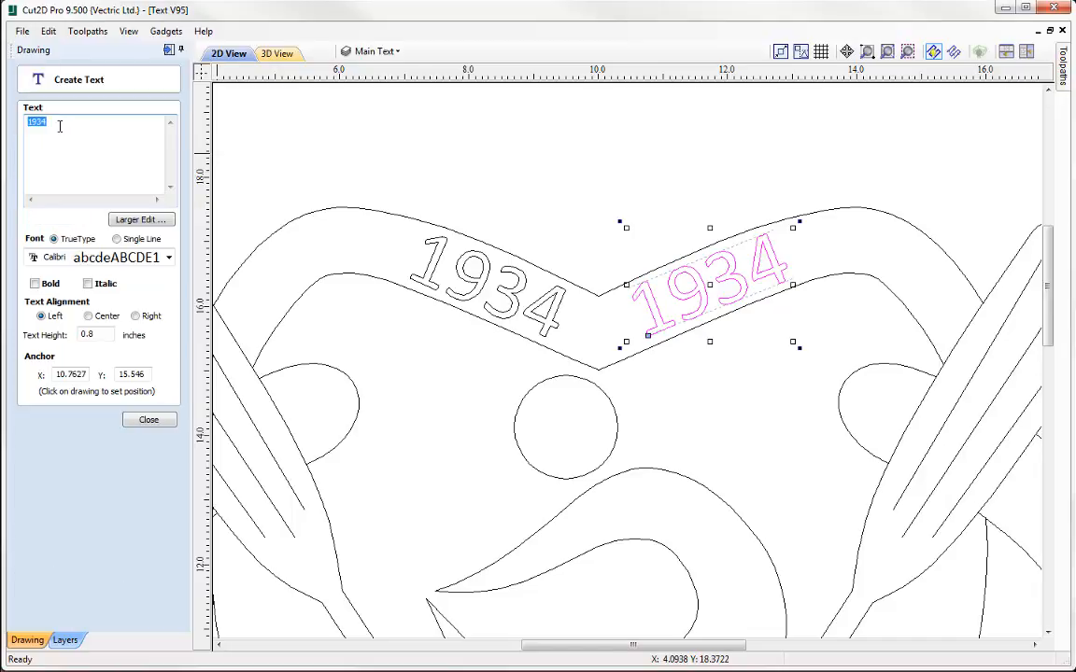
pyautogui.write('2018')
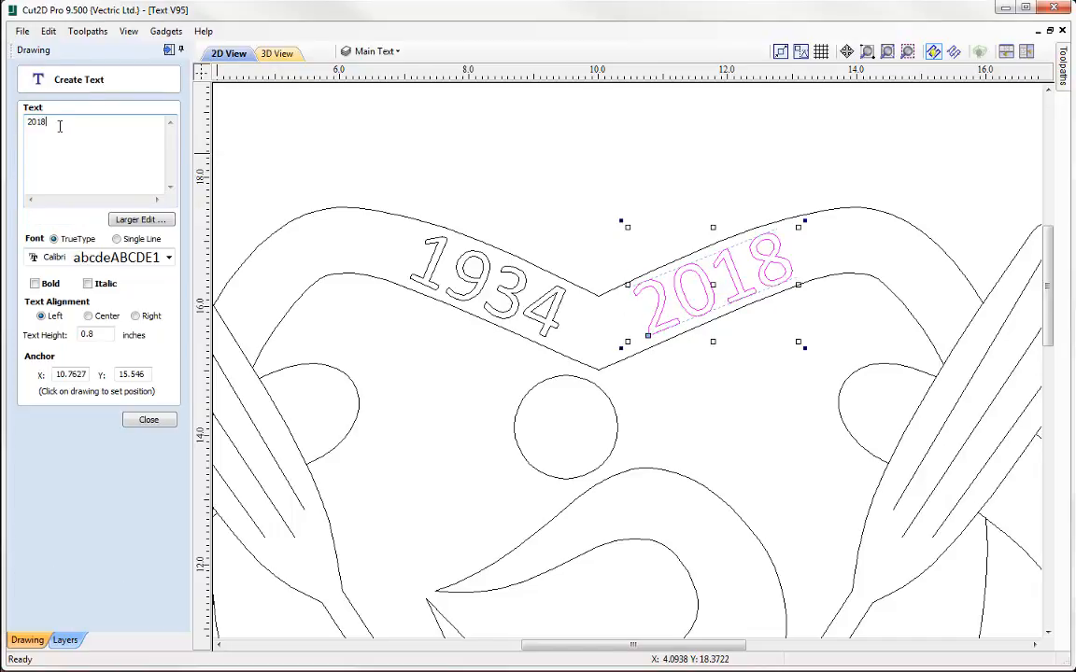
pyautogui.click(147, 419)
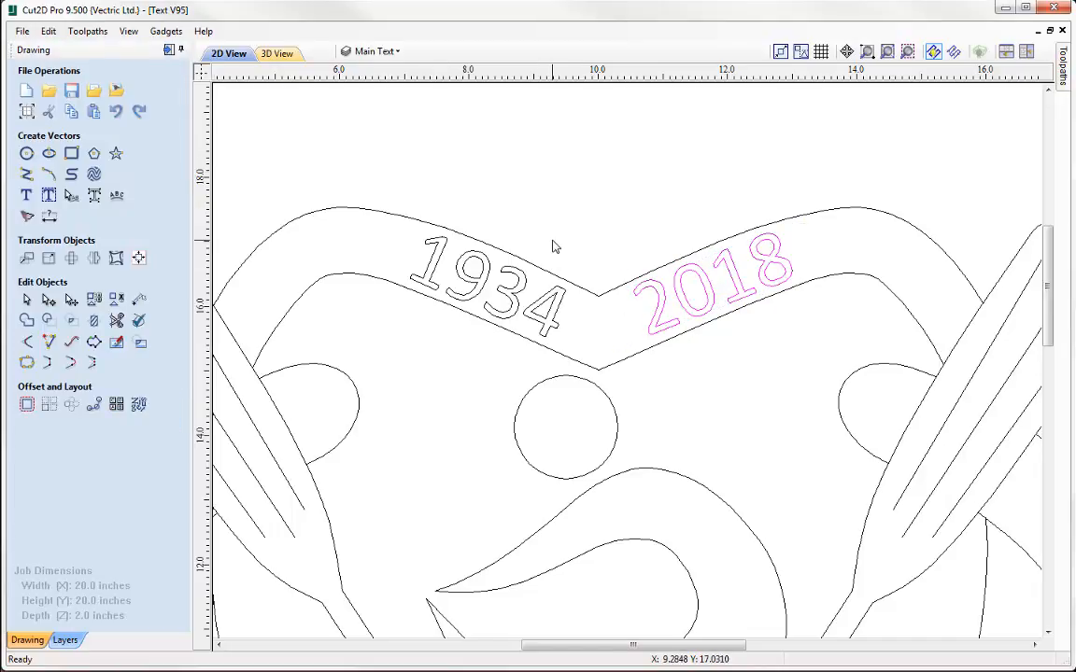
pyautogui.click(588, 235)
# Review the whole badge layout and switch to the PowerPoint slide show
pyautogui.scroll(-3, 593, 233)
pyautogui.scroll(-3, 645, 350)
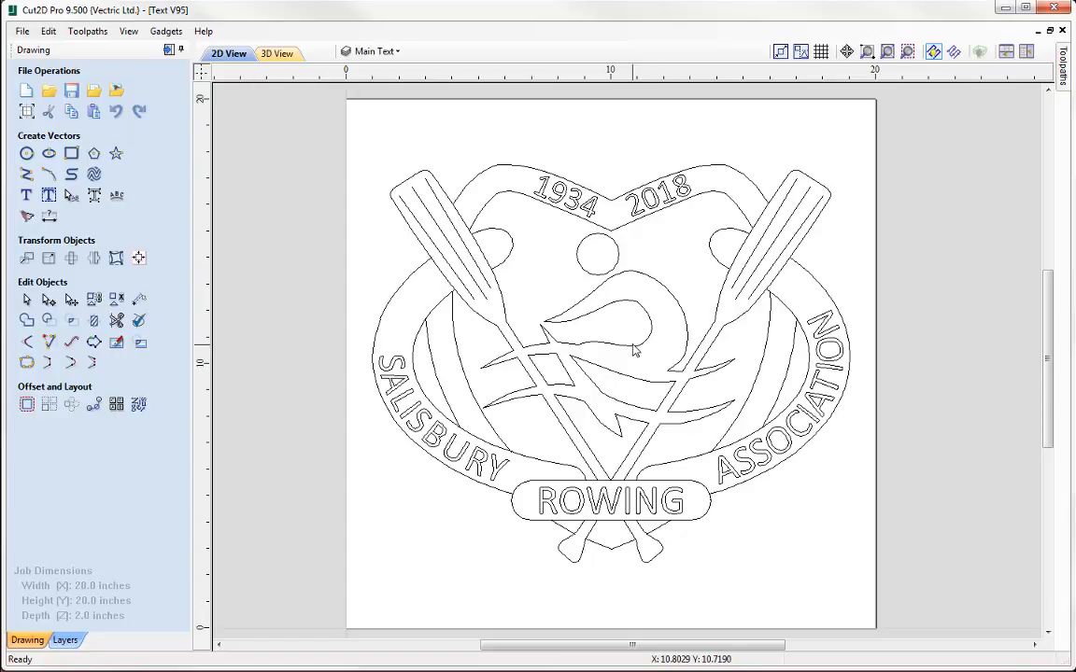
pyautogui.hotkey('alt', 'Tab')
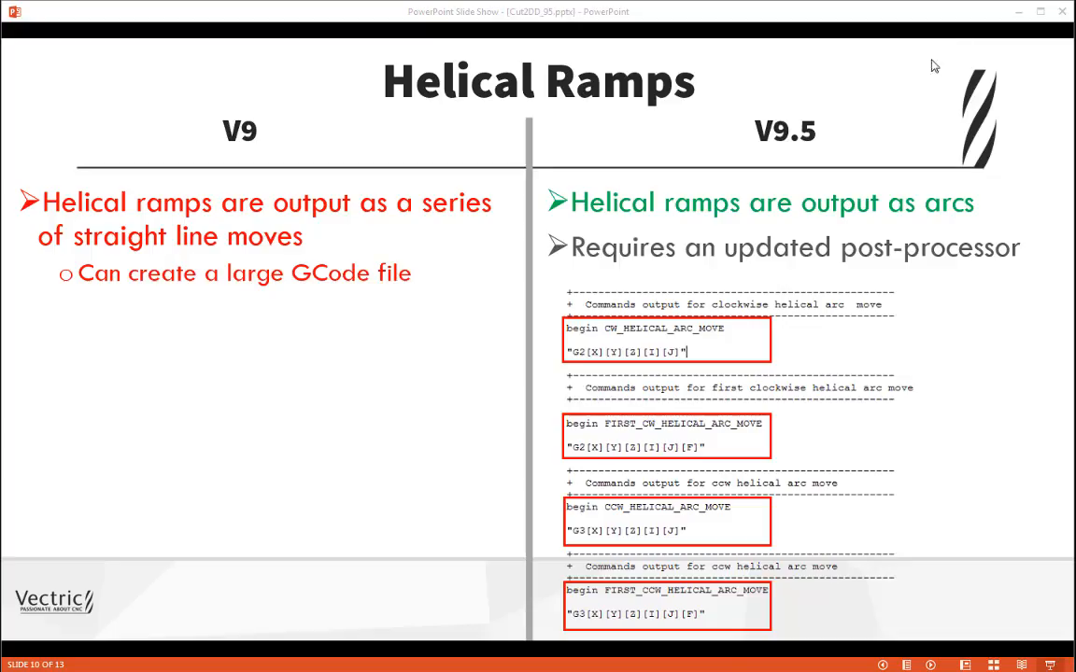